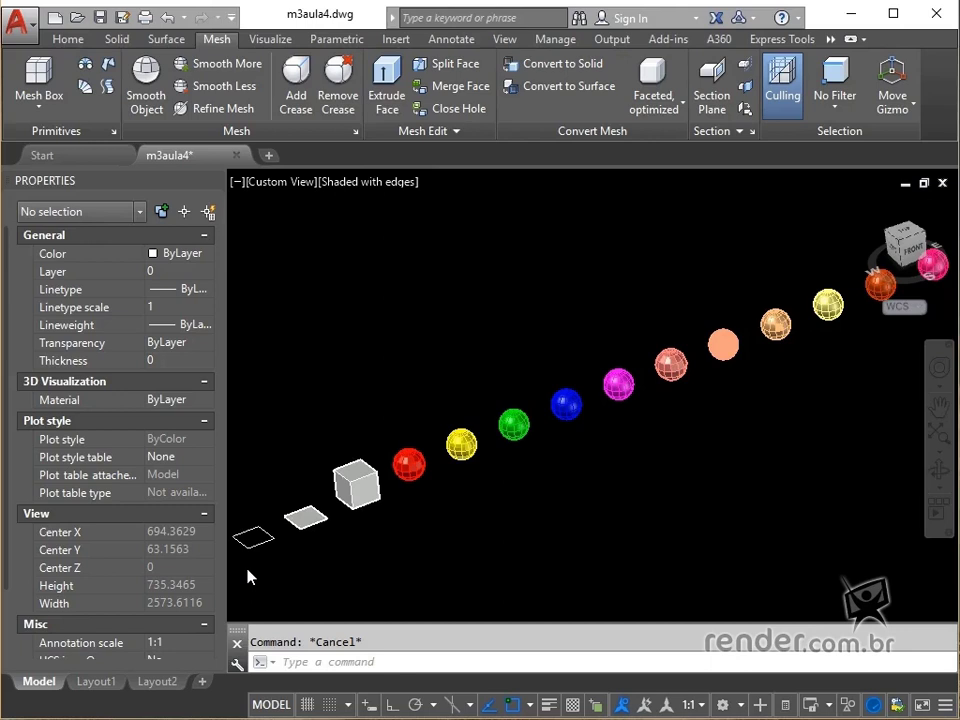
Step: Pan and zoom in on the wireframe square, flat plane and box at the row's start
mouse_move(250, 577)
middle_mouse_down("shift")
mouse_move(380, 567)
mouse_move(386, 557)
middle_mouse_up("shift")
scroll(386, 557, "up", 3)
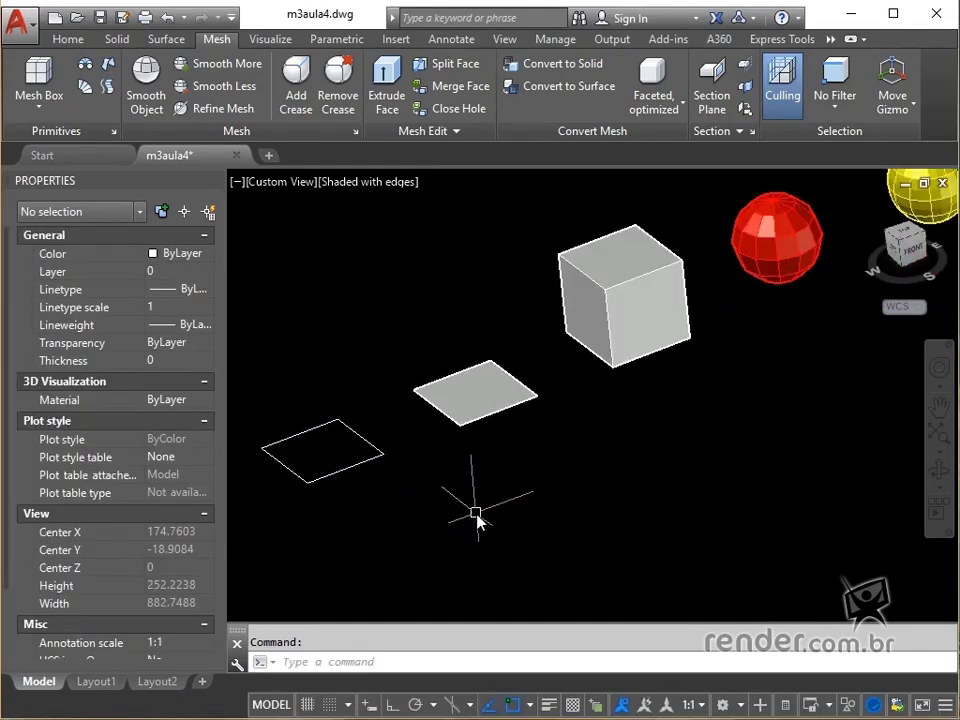
middle_click_drag(495, 537, 510, 549)
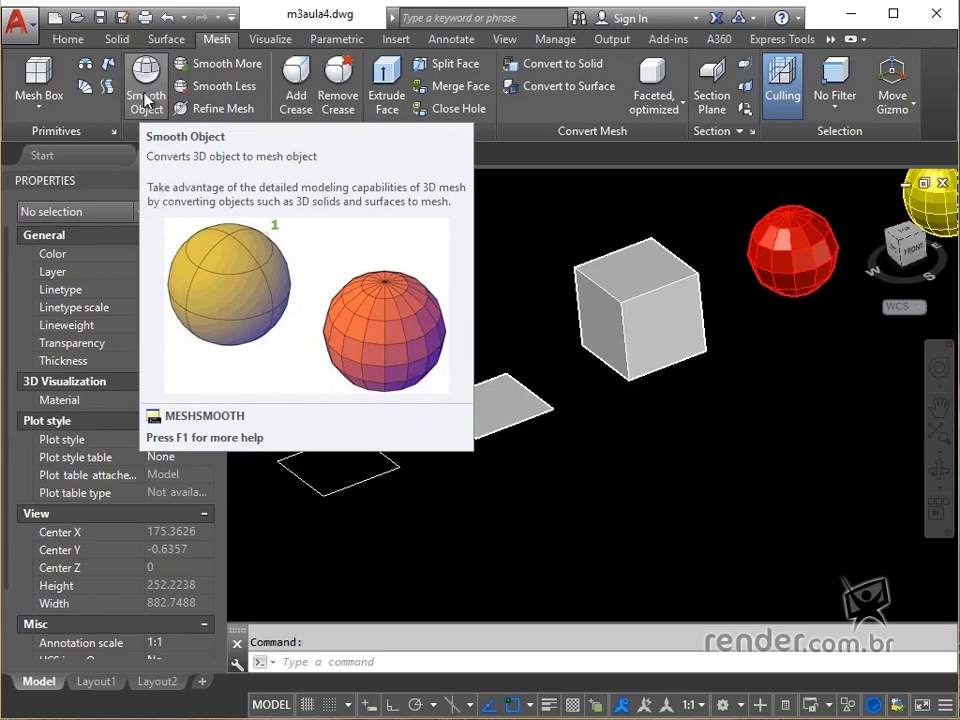
Step: Convert the wireframe square, flat plane and box into smooth mesh objects with Smooth Object
left_click(147, 100)
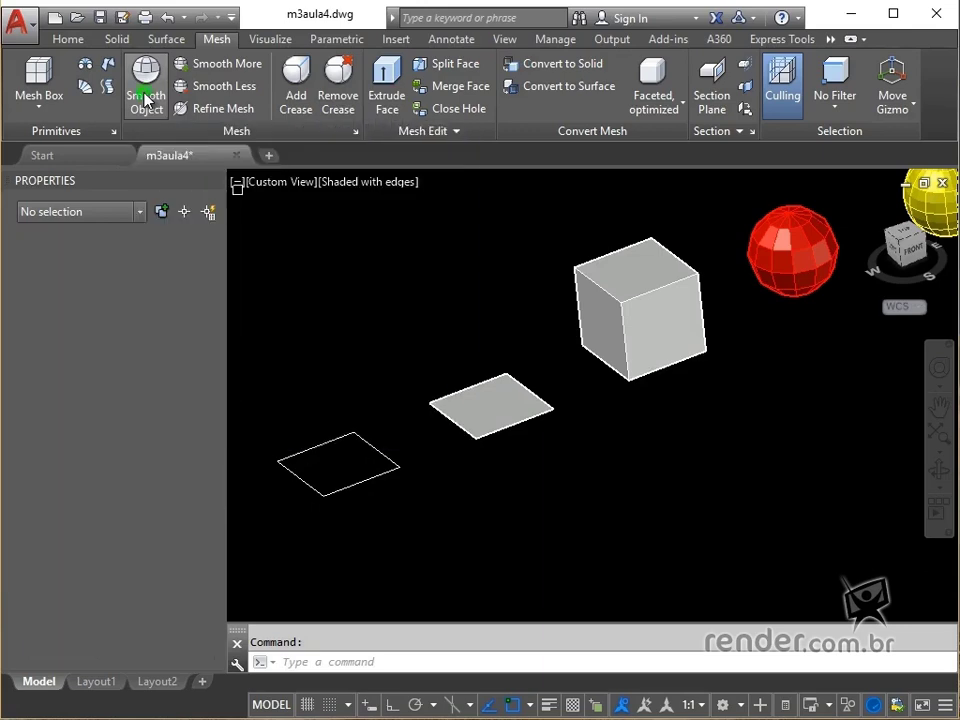
left_click(337, 447)
left_click(489, 420)
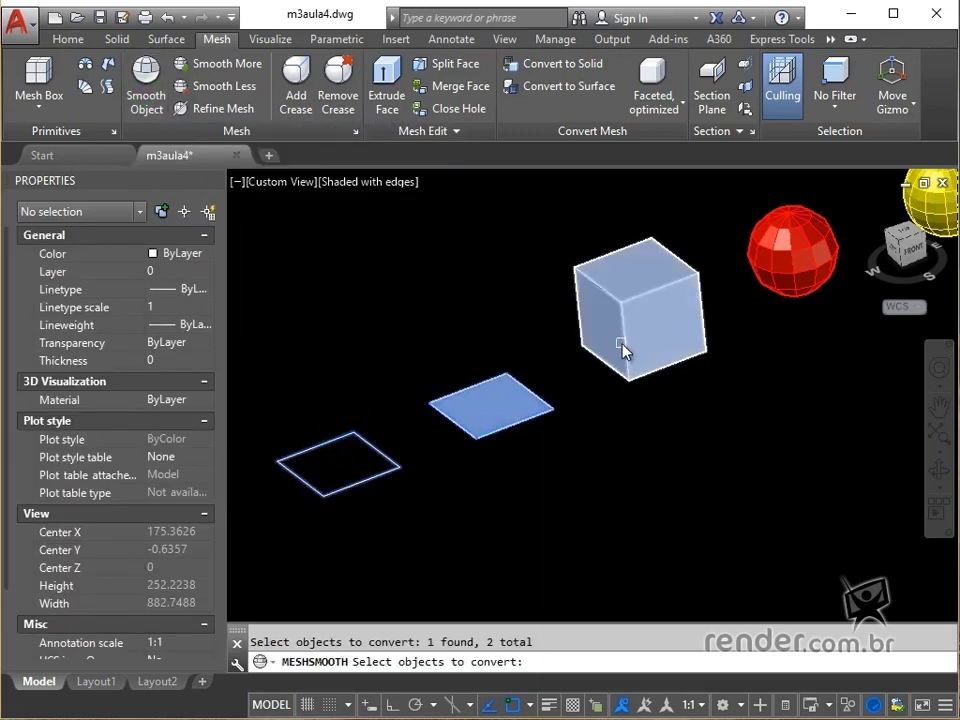
left_click(621, 345)
key("Return")
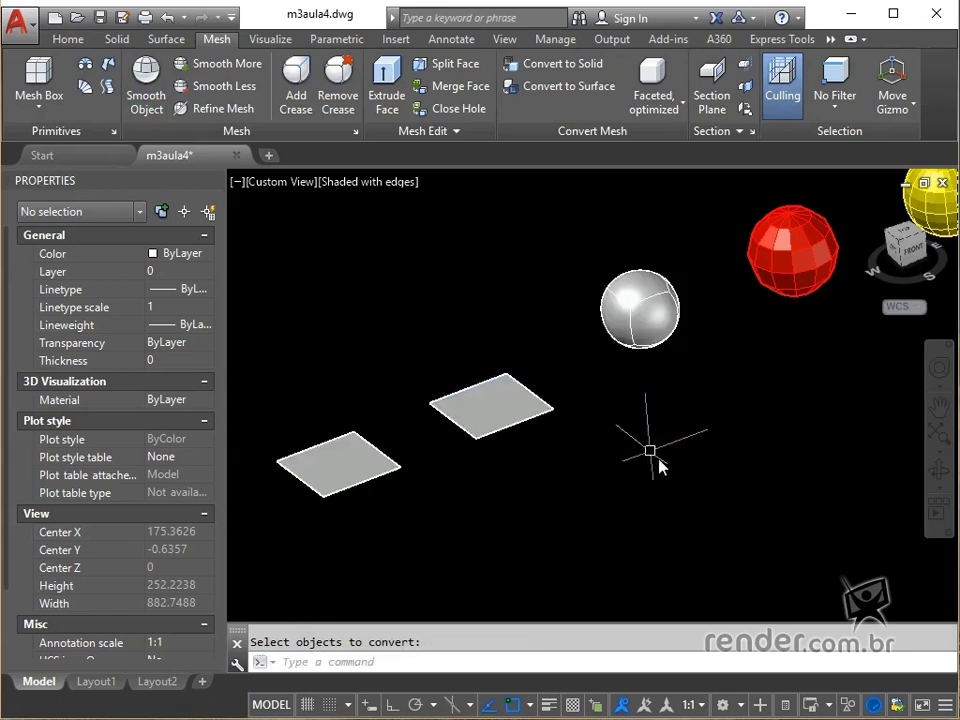
Step: Check the Smoothness of the new mesh sphere and both planes in Properties
left_click(650, 330)
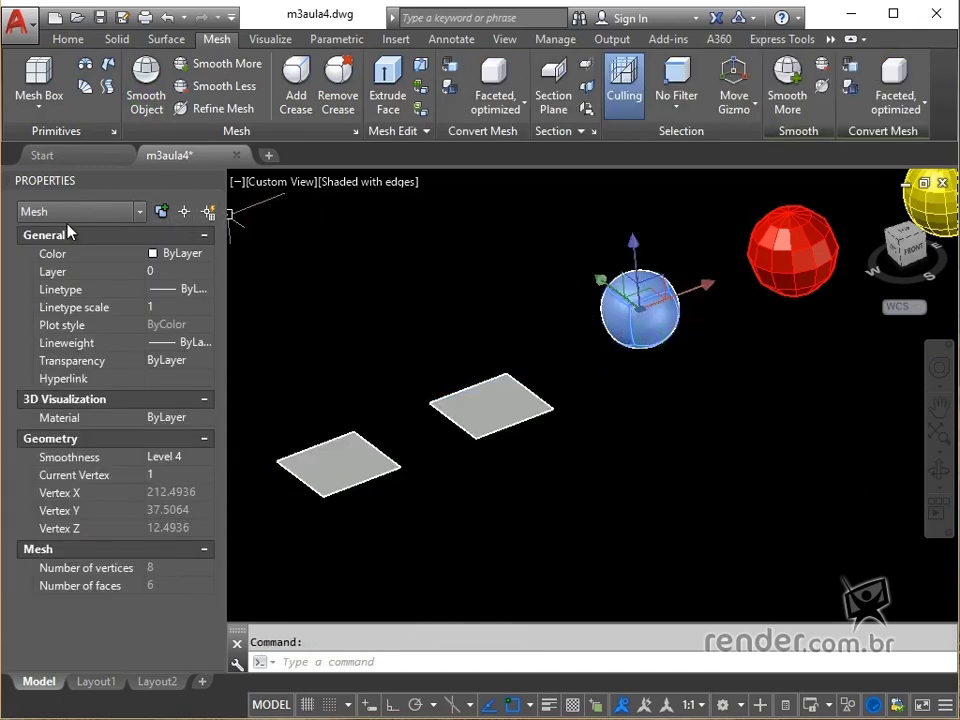
key("Escape")
left_click(506, 407)
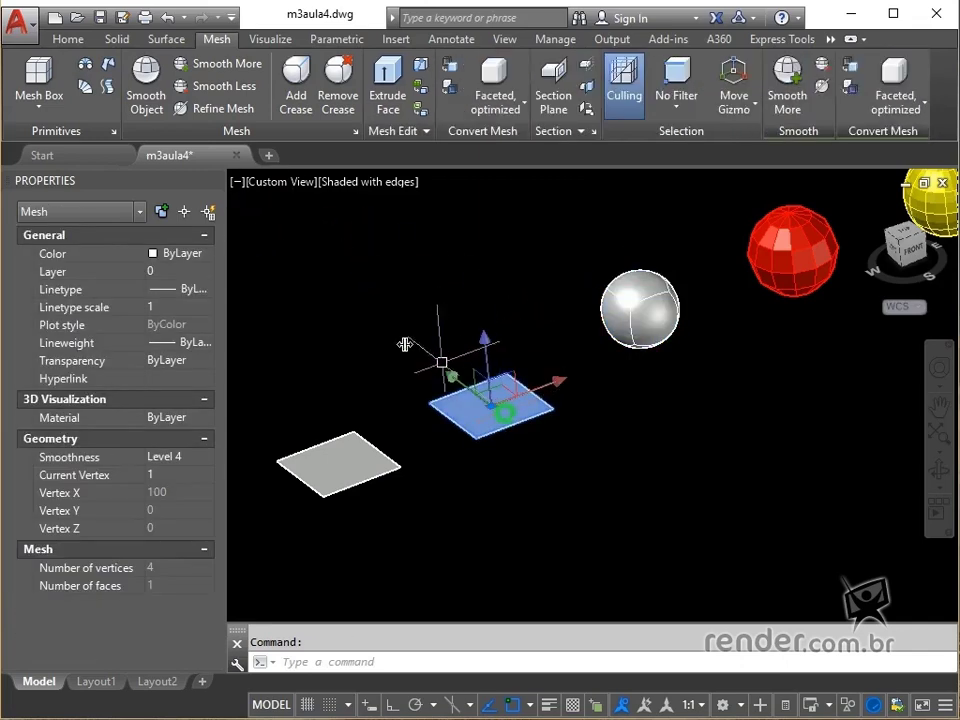
key("Escape")
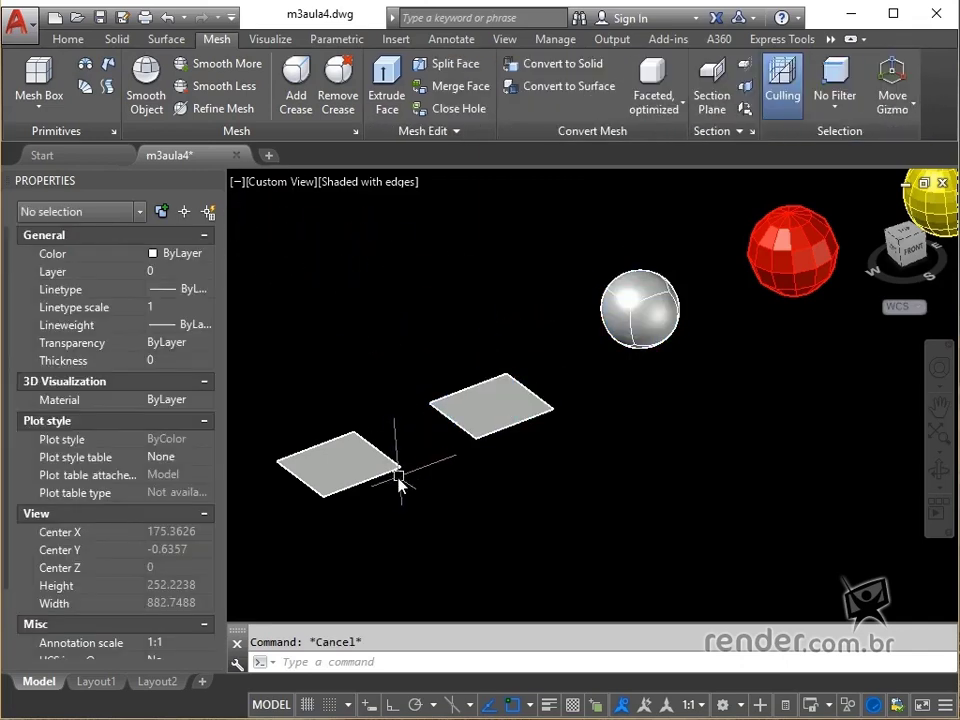
left_click(378, 464)
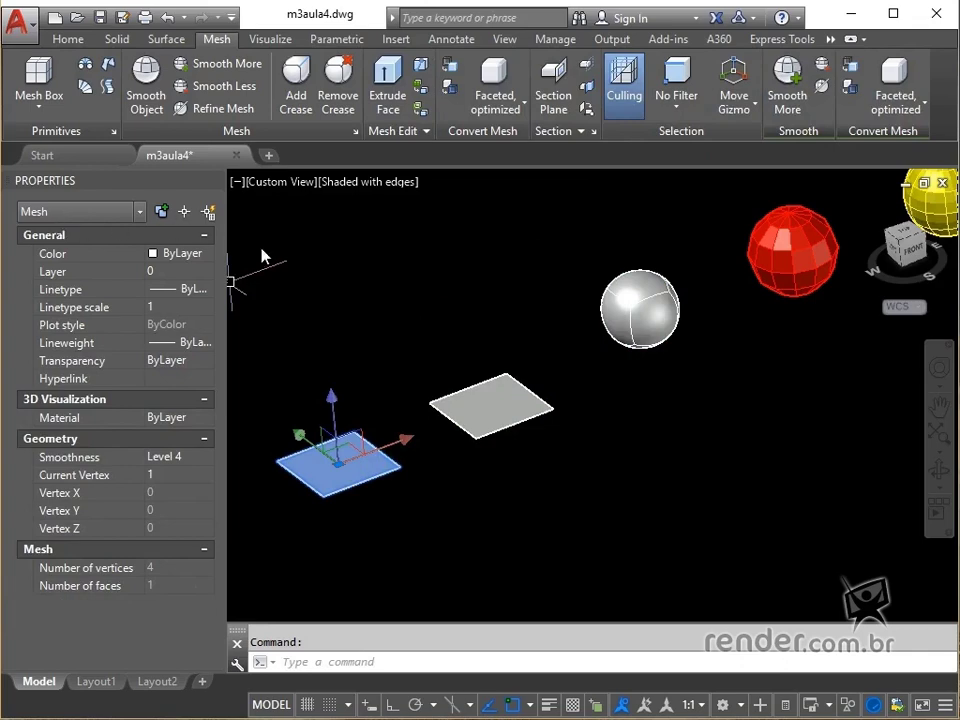
key("Escape")
mouse_move(664, 407)
middle_mouse_down()
mouse_move(628, 450)
mouse_move(576, 469)
middle_mouse_up()
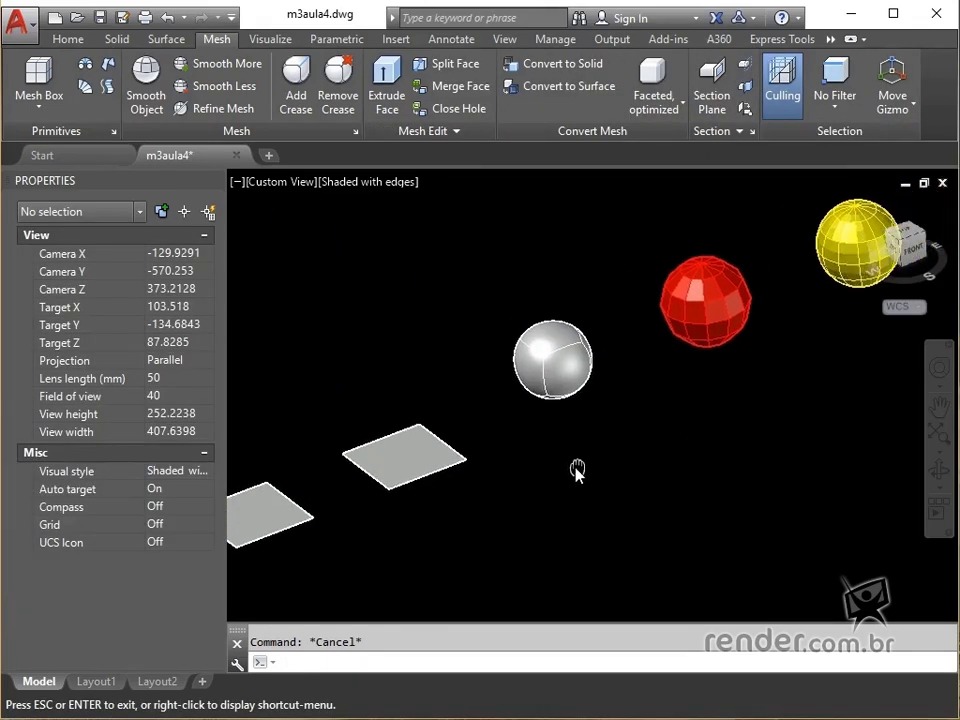
Step: Orbit, zoom and pan until the faceted red mesh sphere fills the viewport
mouse_move(703, 418)
middle_mouse_down("shift")
mouse_move(514, 450)
mouse_move(465, 396)
middle_mouse_up("shift")
scroll(462, 380, "up", 2)
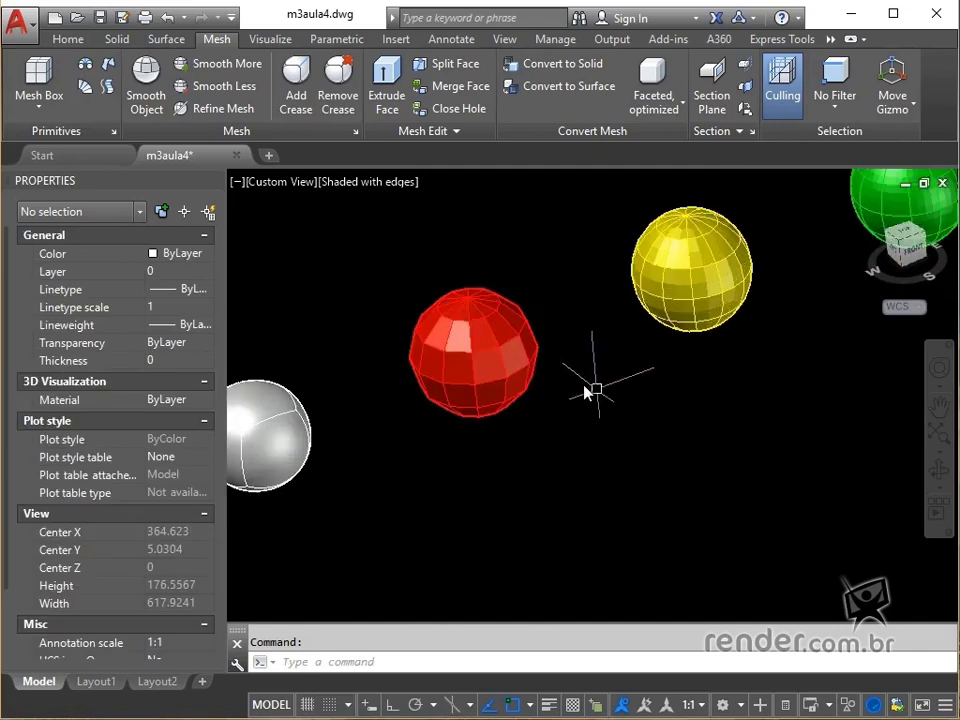
scroll(457, 347, "up", 2)
mouse_move(588, 398)
middle_mouse_down()
mouse_move(575, 463)
mouse_move(604, 501)
middle_mouse_up()
scroll(575, 462, "up", 2)
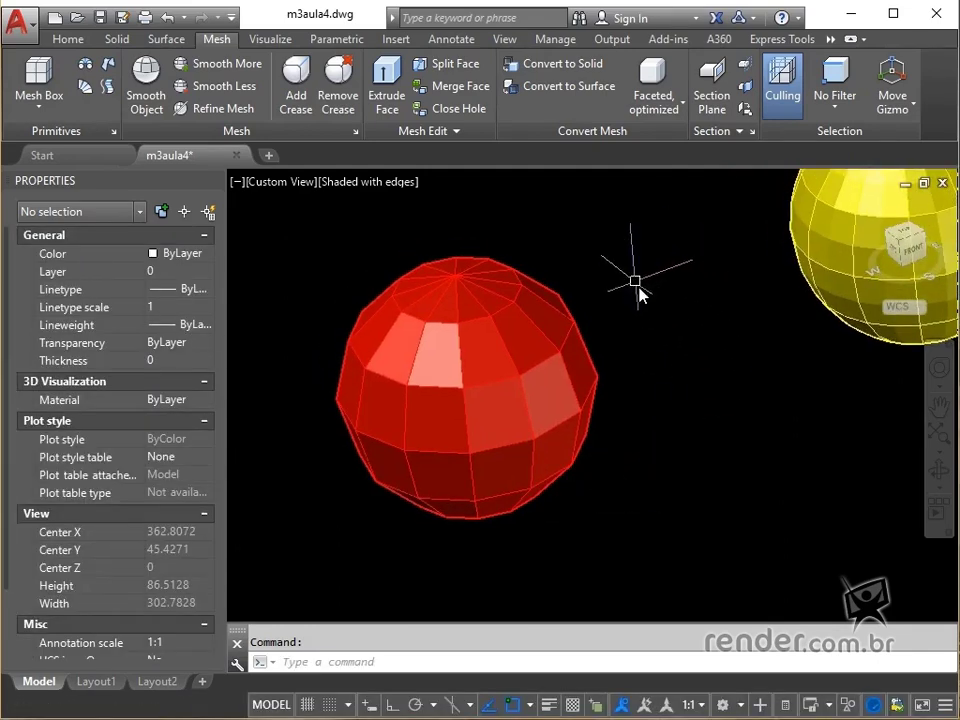
middle_click_drag(636, 279, 649, 309)
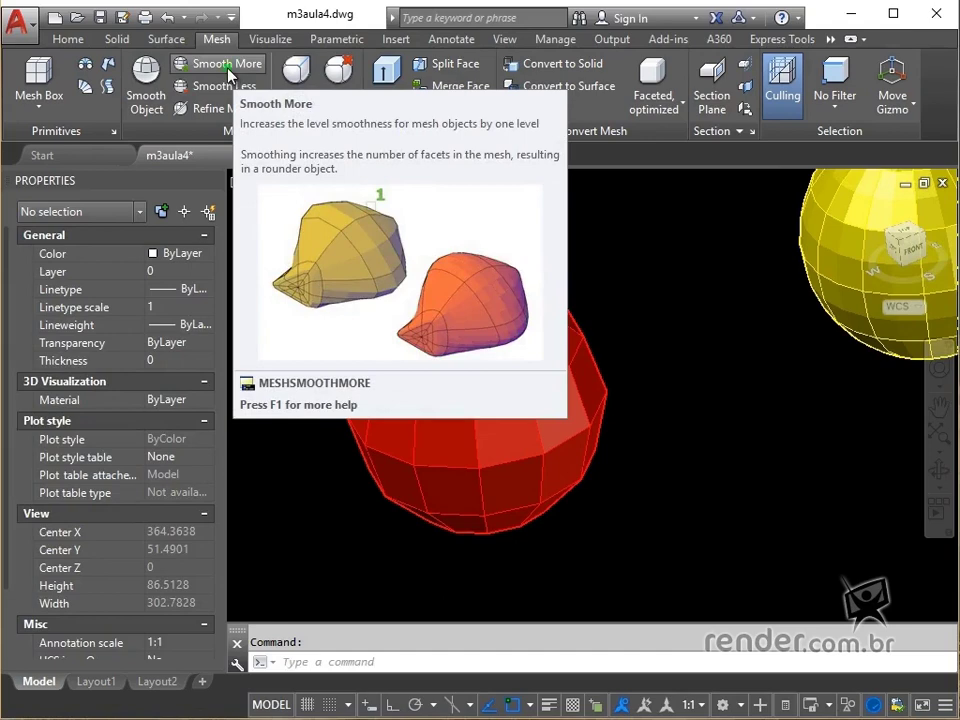
left_click(226, 64)
left_click(621, 251)
left_click(381, 546)
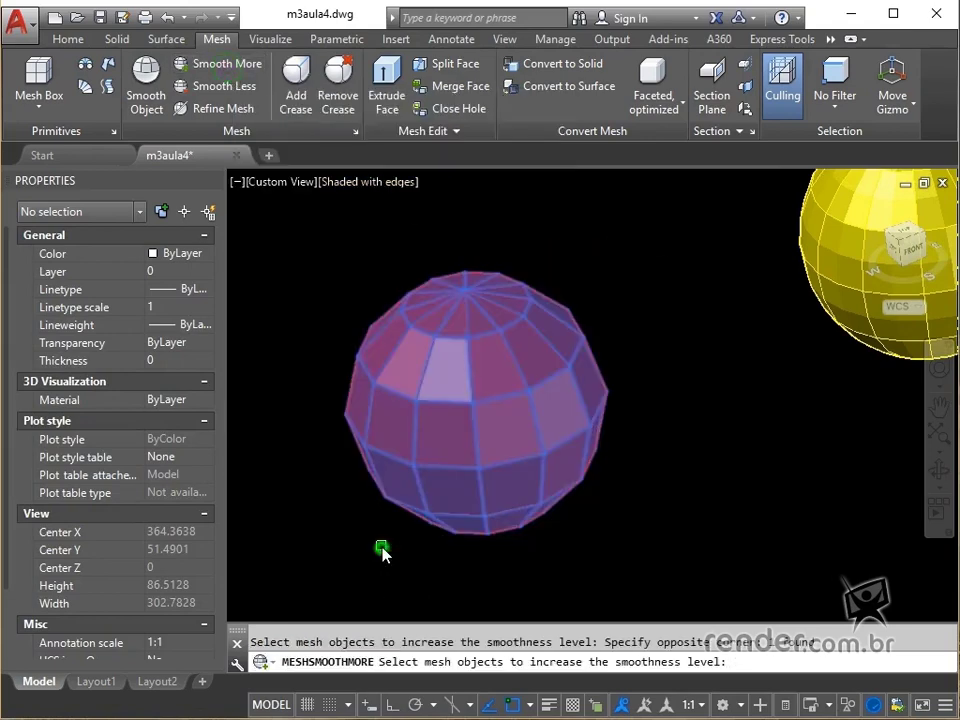
key("Return")
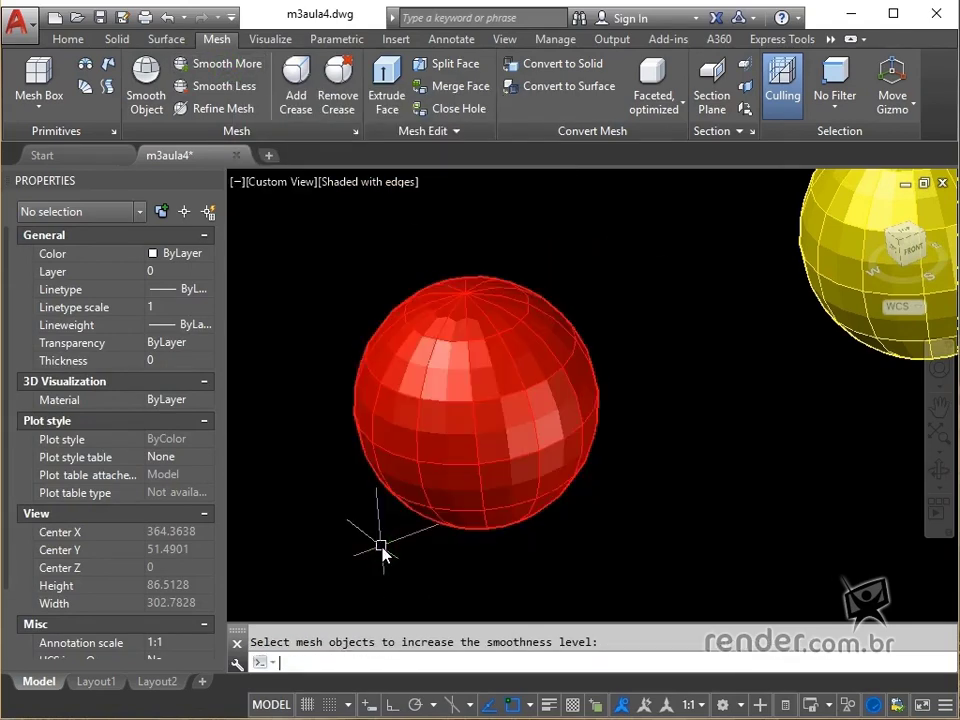
left_click(225, 90)
left_click(700, 260)
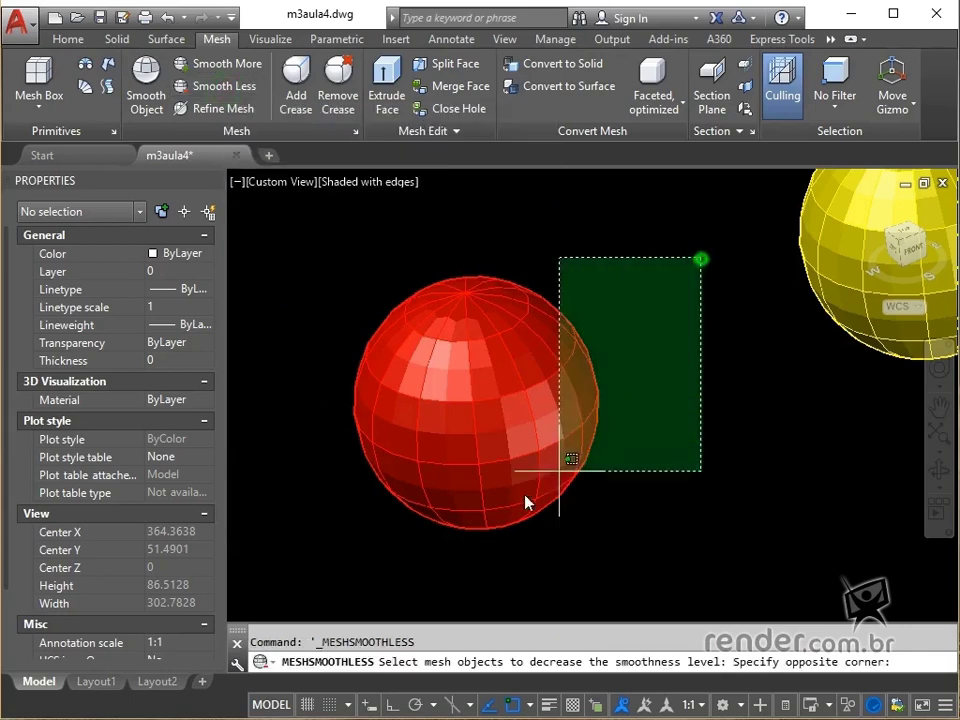
left_click(342, 570)
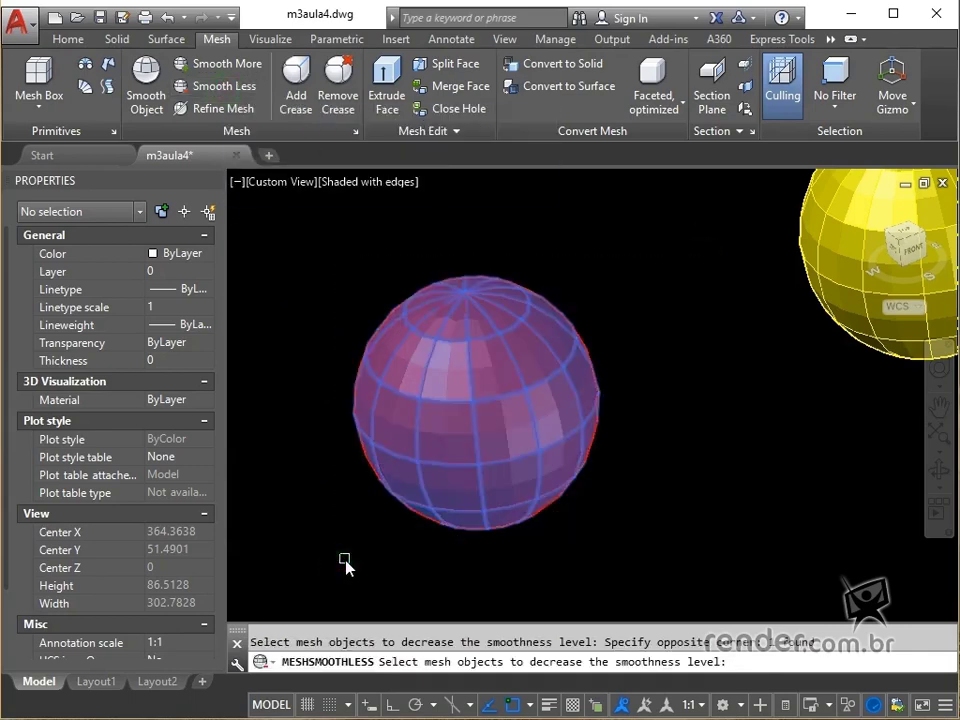
key("Return")
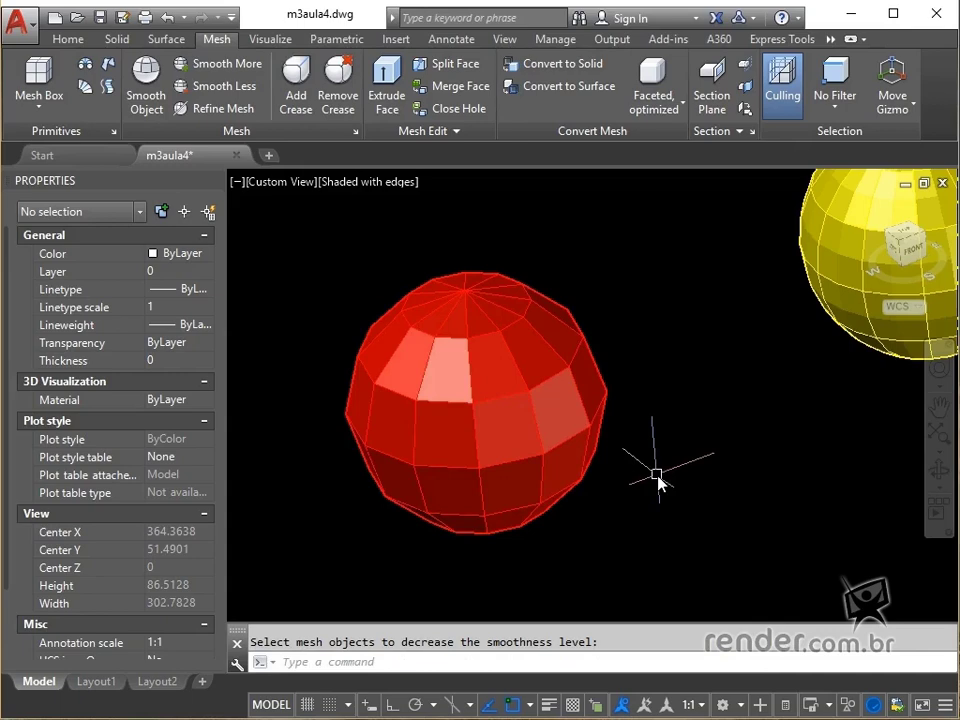
scroll(518, 455, "up", 2)
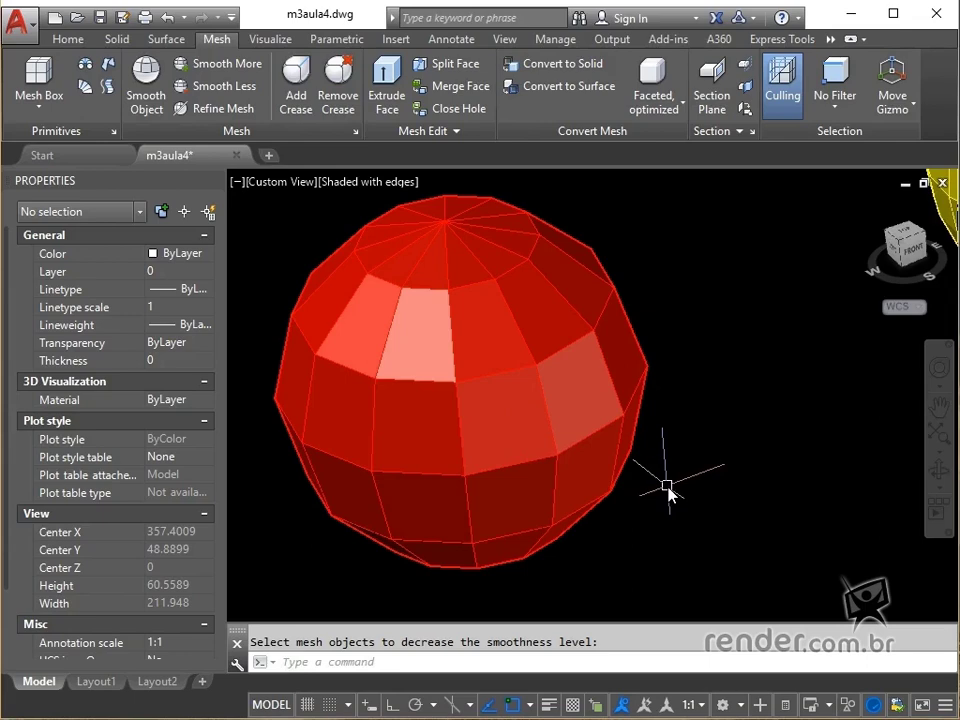
scroll(667, 486, "down", 3)
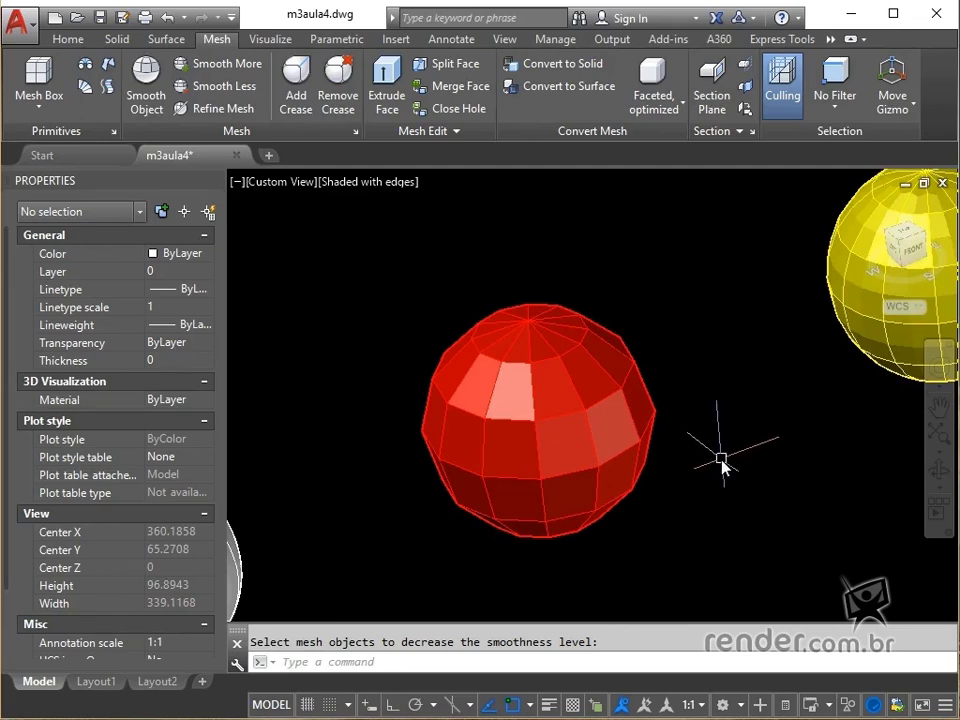
middle_click_drag(722, 459, 690, 461)
Step: Inspect the Smoothness values of the red and yellow spheres in Properties
key("Escape")
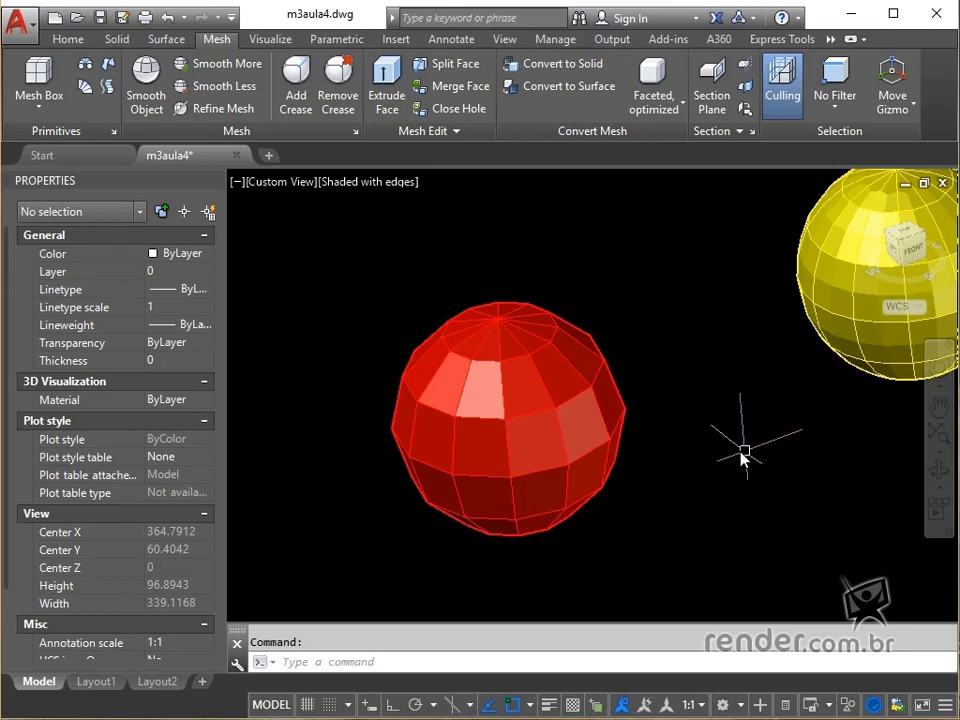
mouse_move(576, 410)
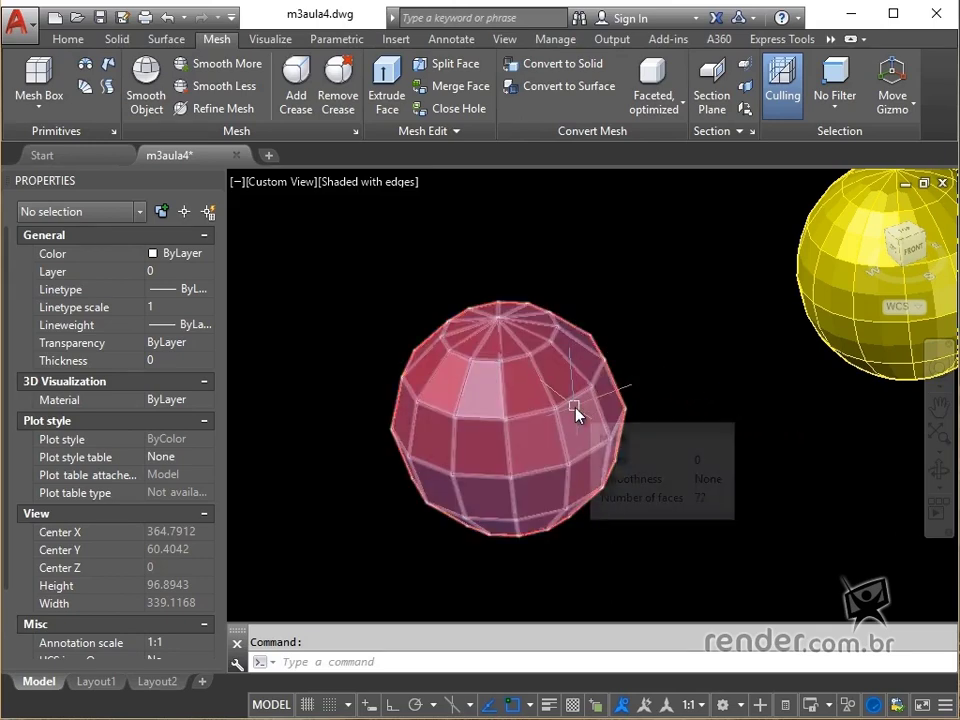
left_click(578, 411)
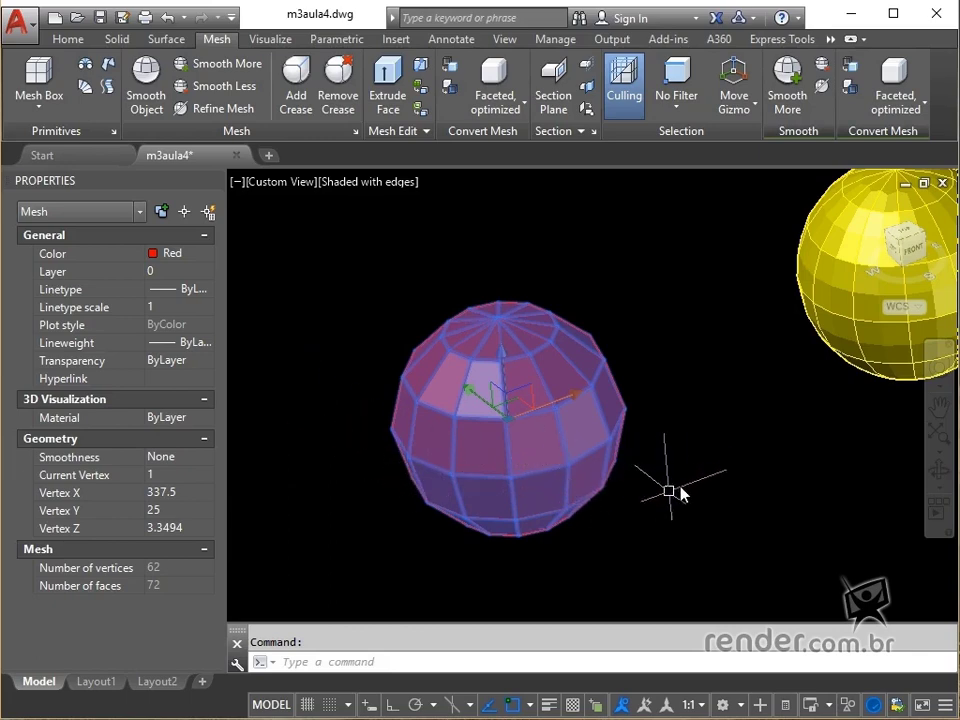
key("Escape")
mouse_move(711, 471)
middle_mouse_down()
mouse_move(420, 509)
mouse_move(328, 465)
middle_mouse_up()
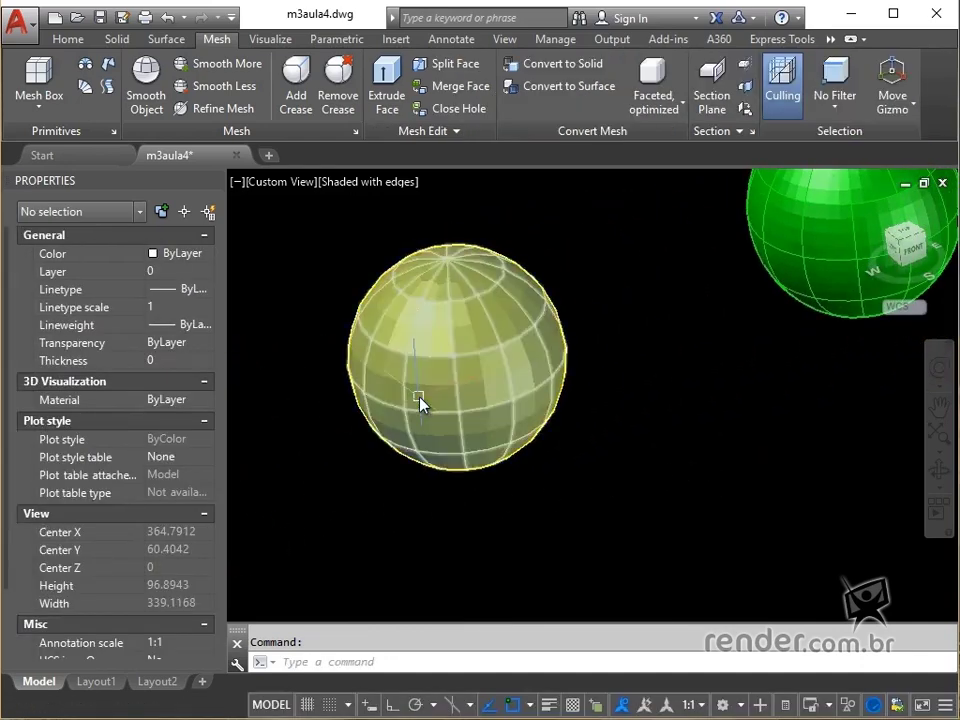
left_click(420, 401)
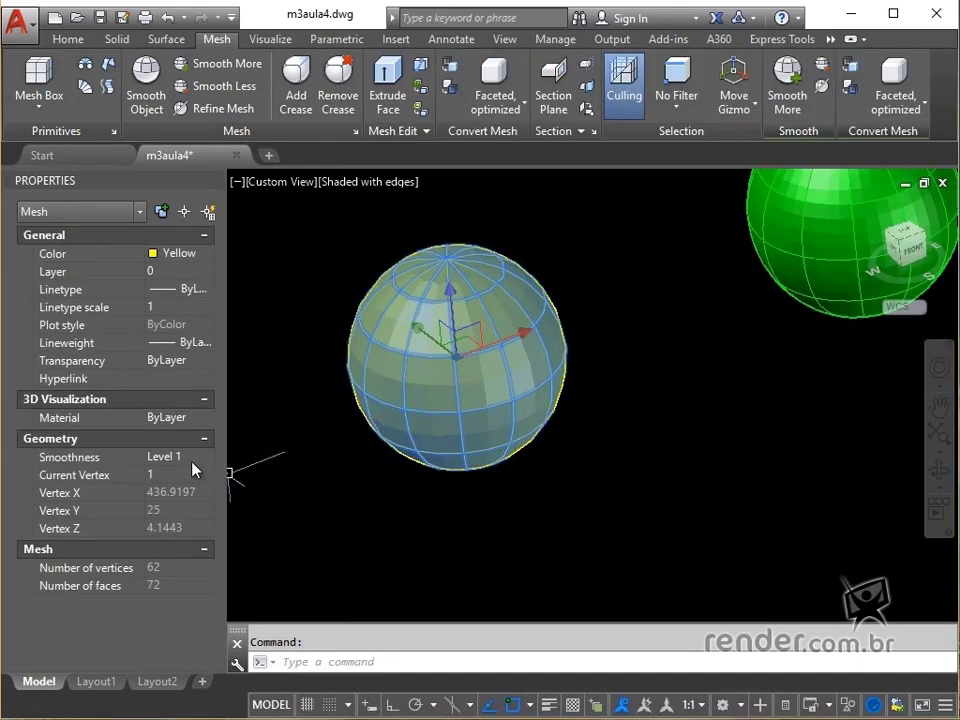
key("Escape")
Step: Check the green, blue and magenta spheres at Smoothness Levels 2, 3 and 4
mouse_move(745, 413)
middle_mouse_down("shift")
mouse_move(379, 563)
mouse_move(377, 467)
middle_mouse_up("shift")
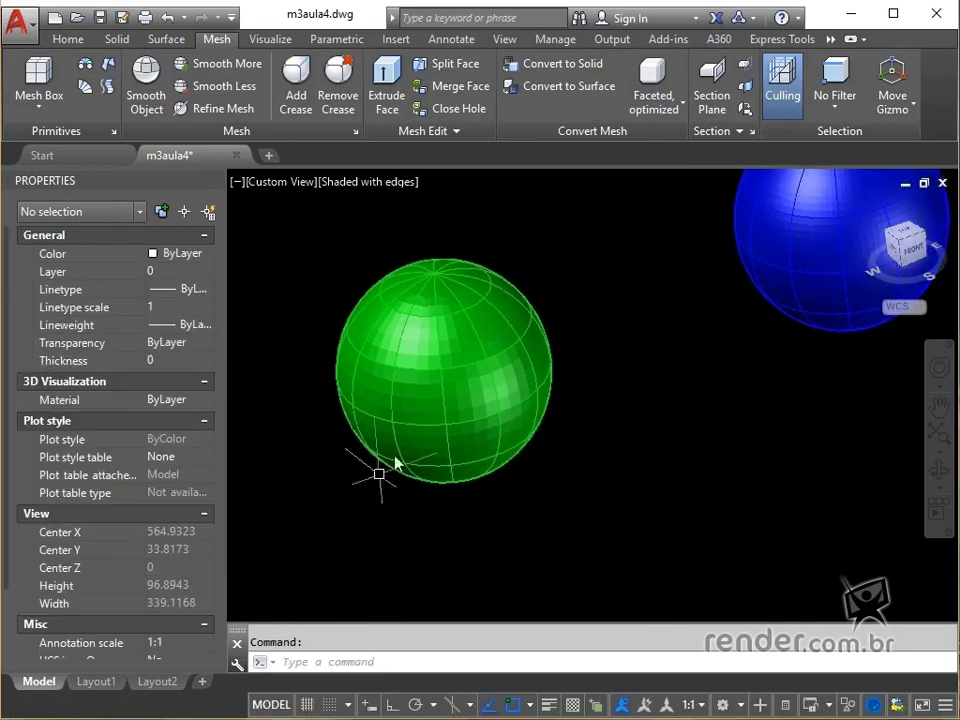
left_click(420, 428)
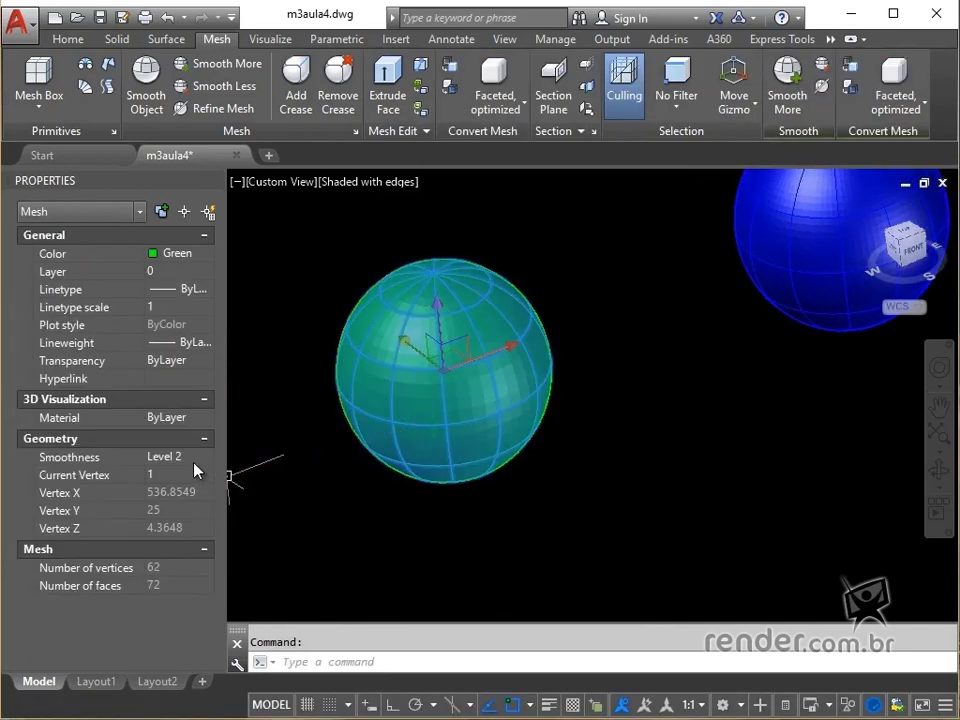
key("Escape")
mouse_move(551, 461)
middle_mouse_down("shift")
mouse_move(598, 456)
mouse_move(261, 552)
mouse_move(364, 422)
middle_mouse_up("shift")
left_click(401, 418)
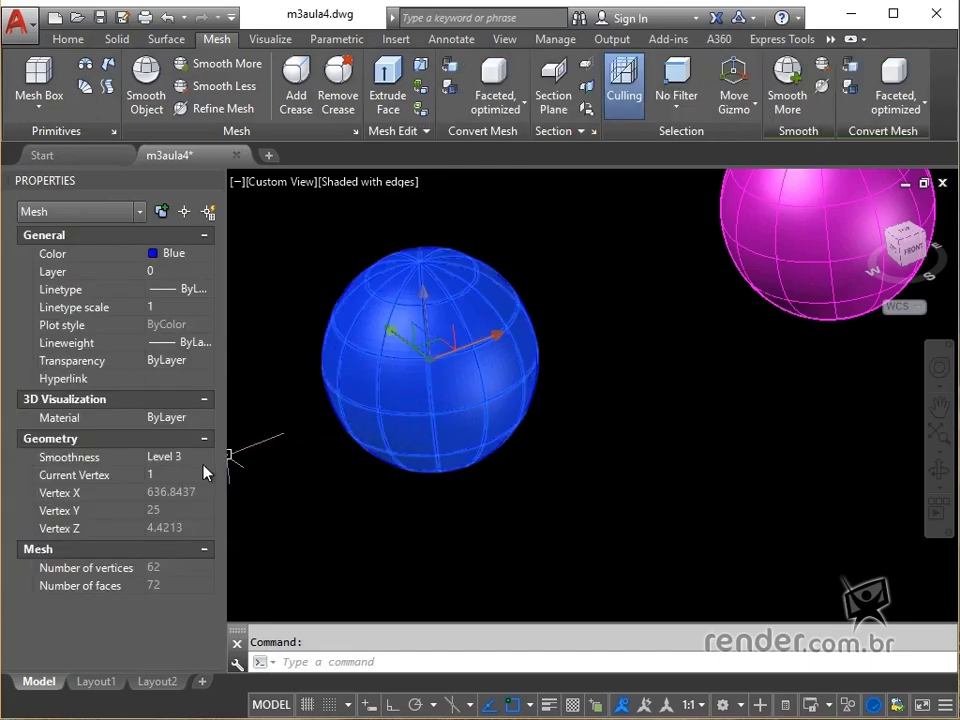
key("Escape")
mouse_move(647, 401)
middle_mouse_down("shift")
mouse_move(439, 497)
mouse_move(415, 457)
middle_mouse_up("shift")
left_click(450, 386)
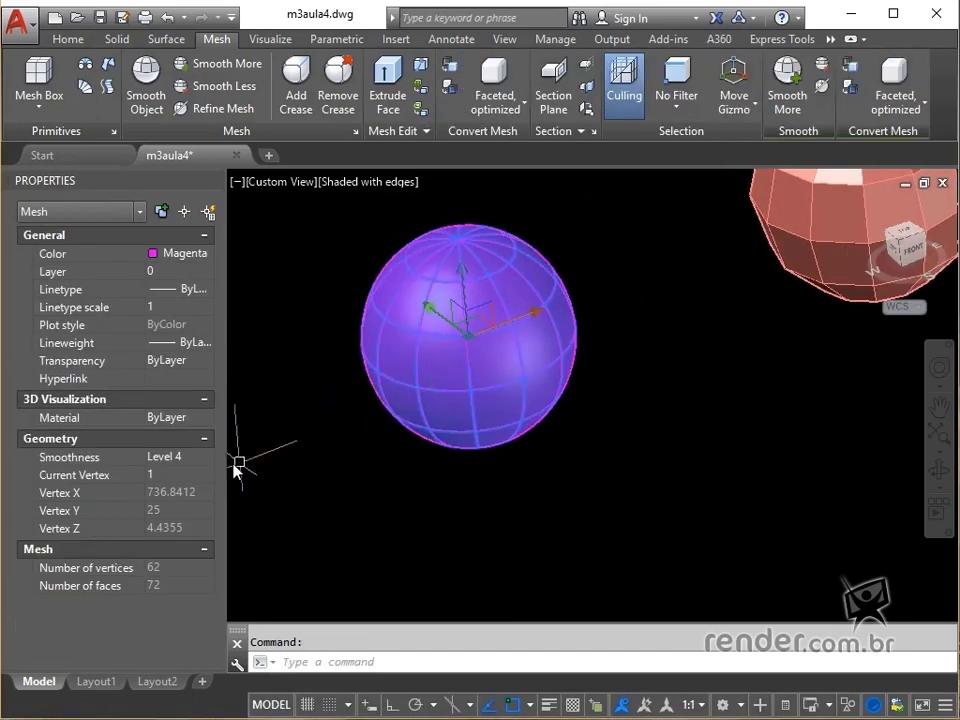
key("Escape")
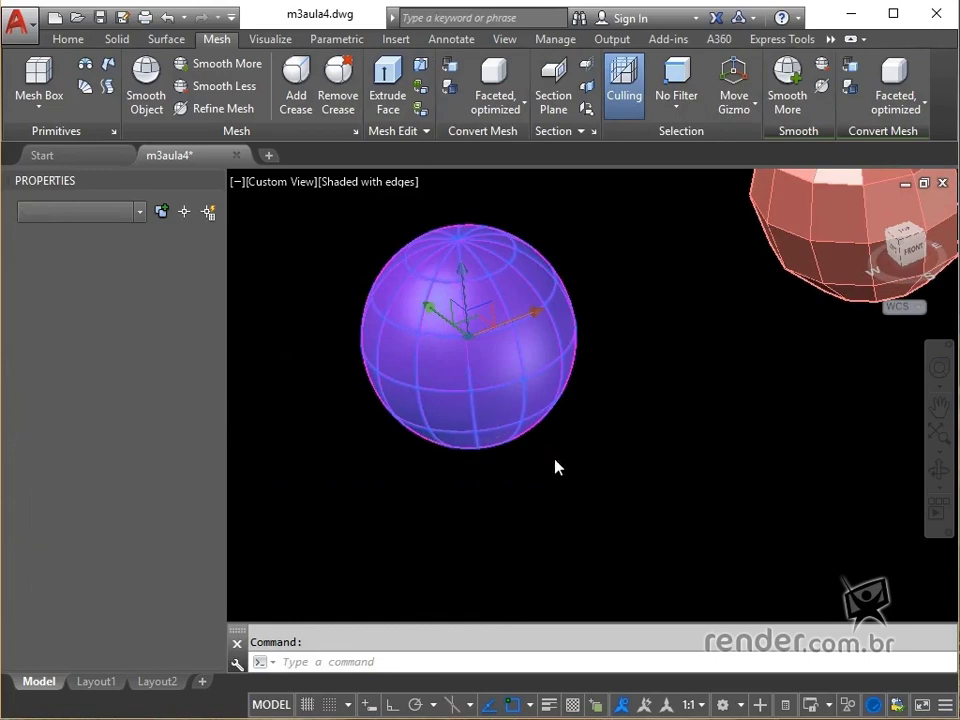
mouse_move(555, 463)
middle_mouse_down("shift")
mouse_move(634, 465)
mouse_move(414, 525)
mouse_move(561, 471)
mouse_move(456, 527)
middle_mouse_up("shift")
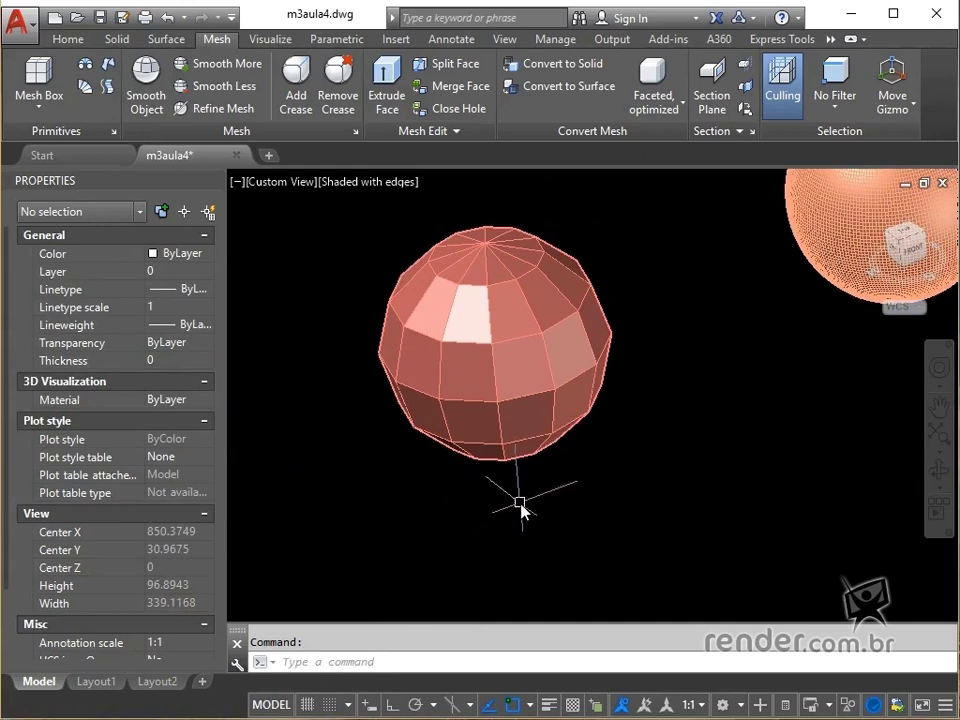
Step: Window-select the faceted orange sphere and set its Smoothness to Level 4
mouse_move(516, 499)
middle_mouse_down("shift")
mouse_move(491, 516)
mouse_move(490, 529)
middle_mouse_up("shift")
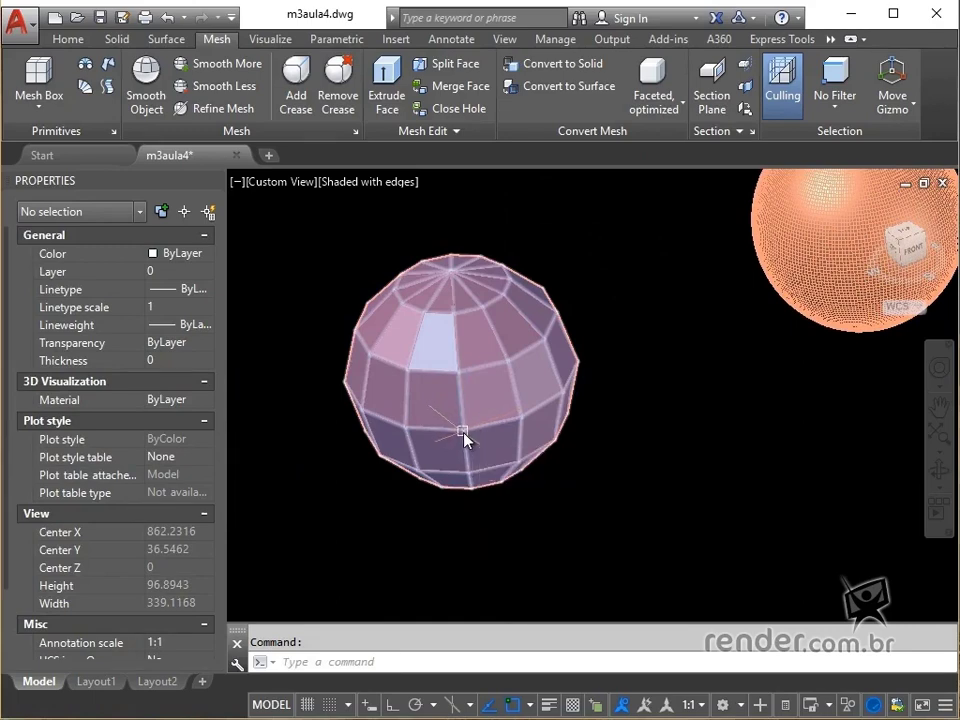
left_click(628, 243)
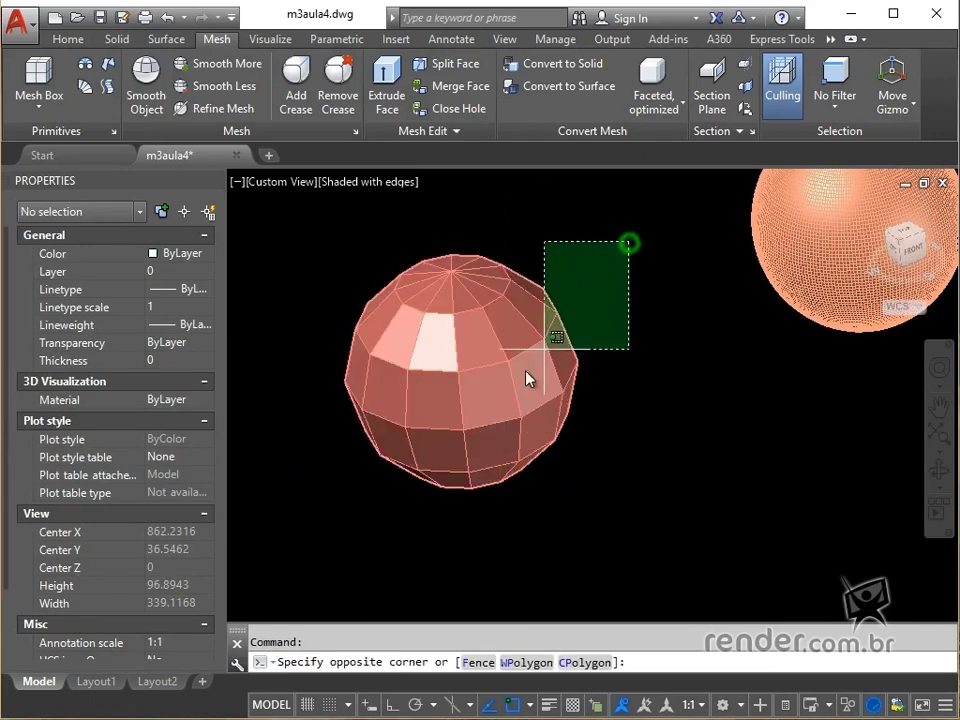
left_click(340, 509)
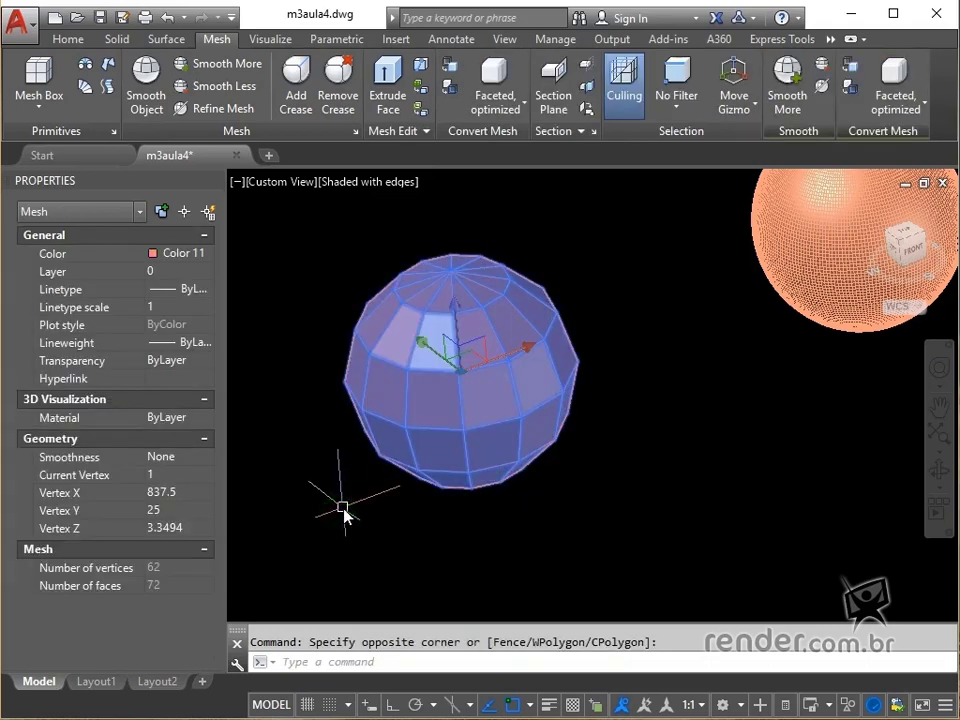
left_click(180, 456)
left_click(206, 456)
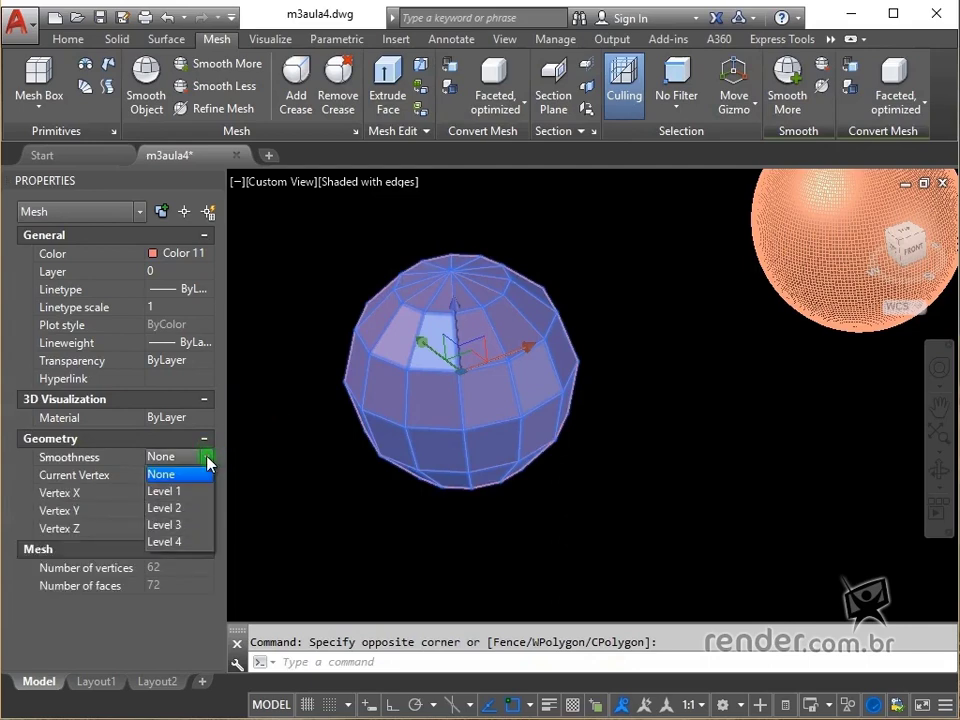
left_click(193, 541)
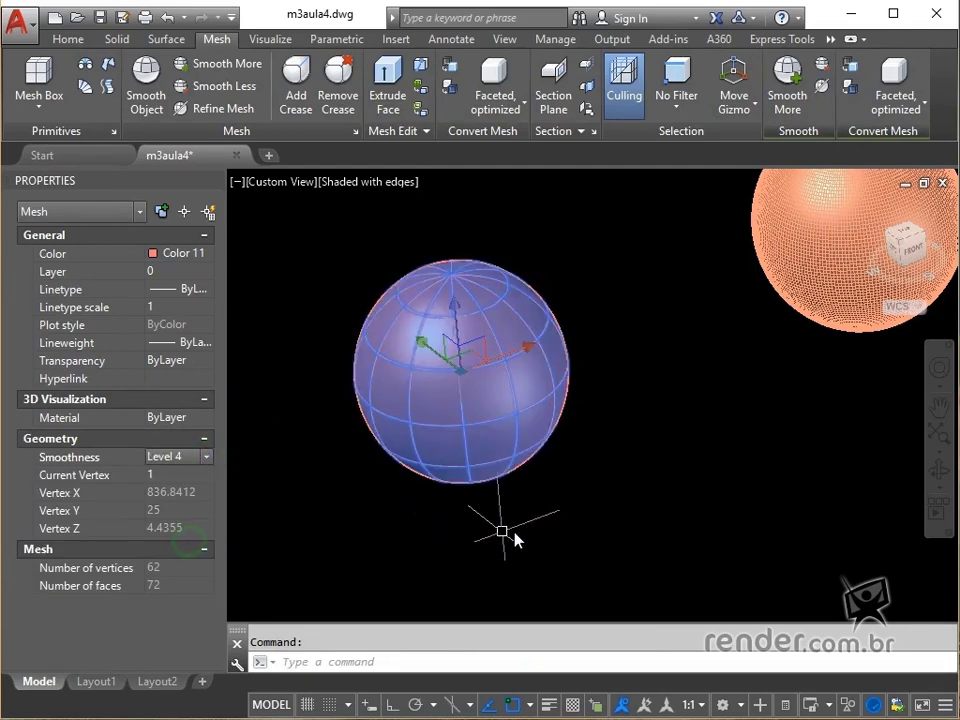
key("Escape")
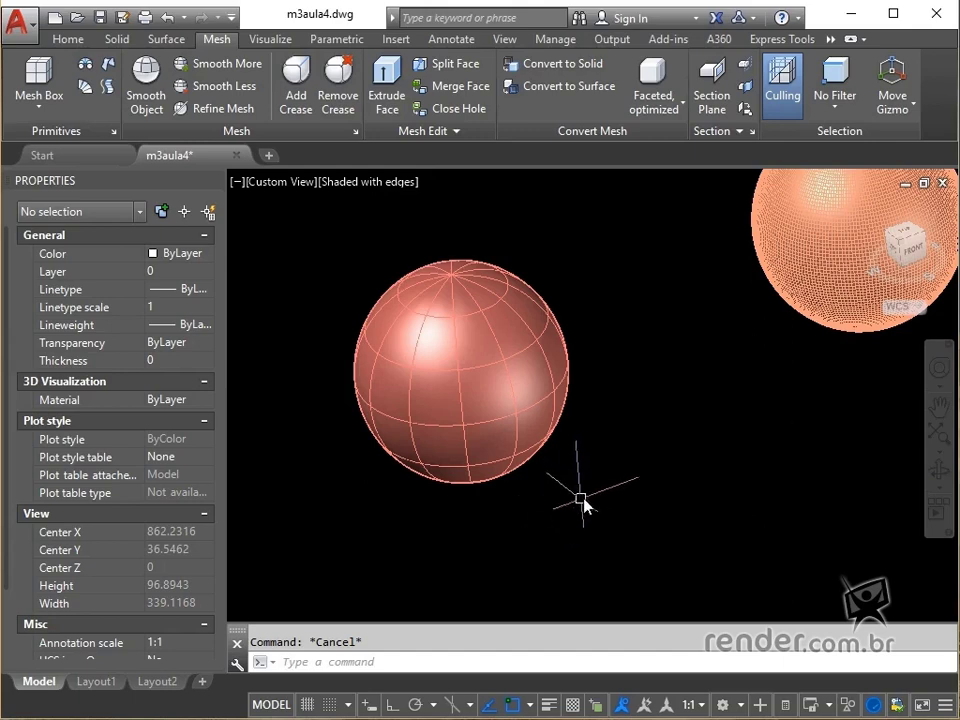
Step: Orbit, zoom and pan to centre the sphere with the finely refined patch
mouse_move(671, 437)
middle_mouse_down("shift")
mouse_move(276, 580)
mouse_move(505, 525)
mouse_move(553, 486)
mouse_move(538, 510)
middle_mouse_up("shift")
scroll(381, 493, "up", 2)
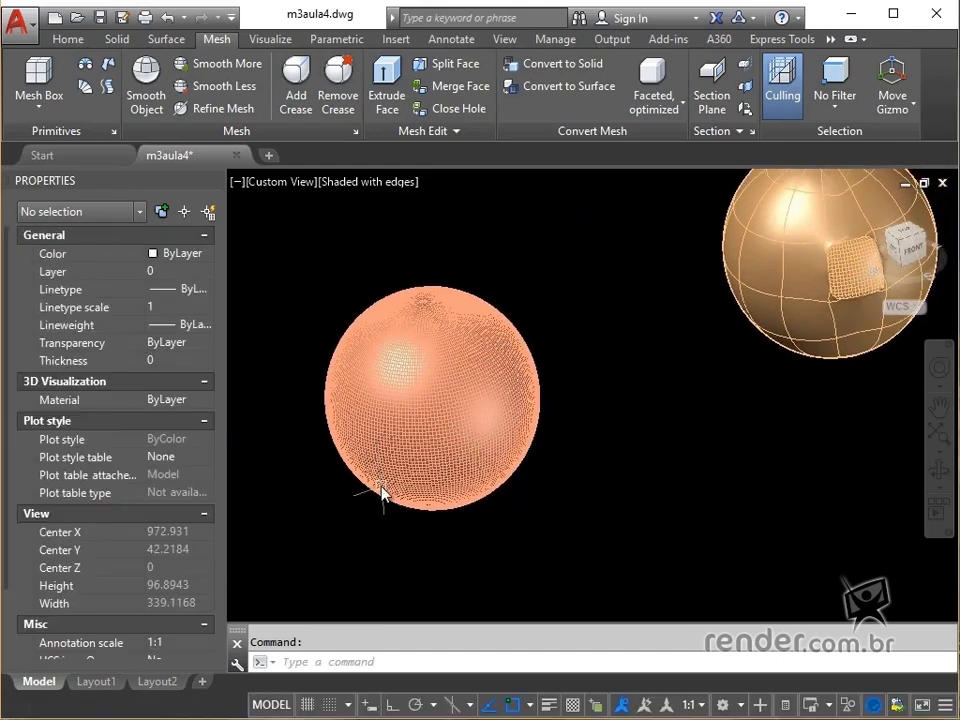
scroll(381, 493, "up", 3)
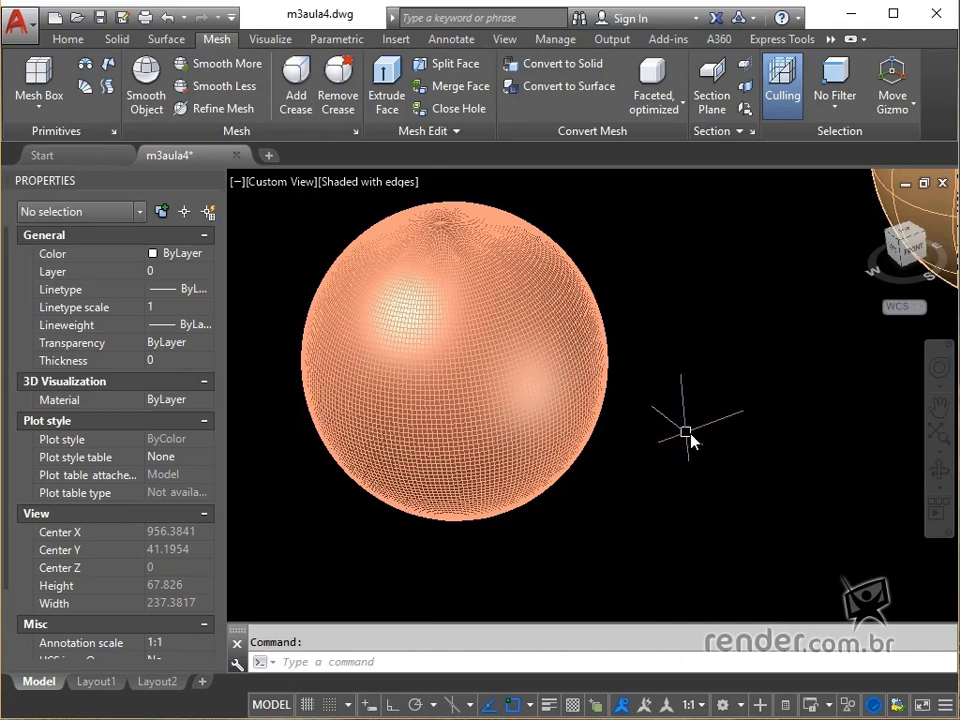
middle_click_drag(688, 433, 656, 482)
left_click_drag(723, 459, 448, 555)
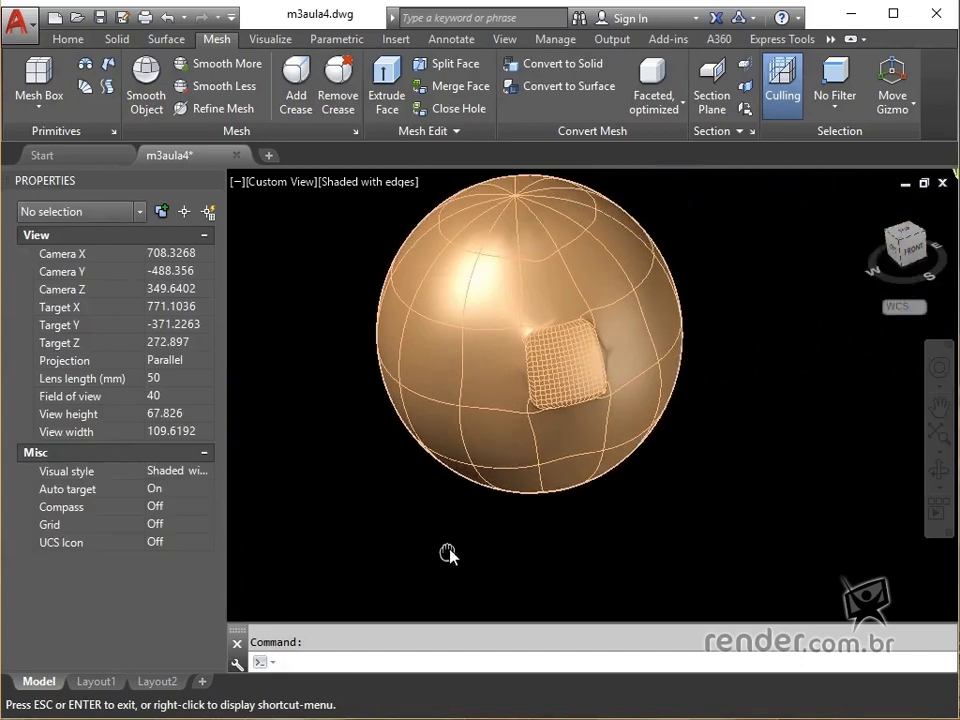
key("Escape")
Step: Zoom in to examine the refined patch, then orbit to centre the yellow sphere
scroll(621, 508, "up", 1)
scroll(617, 484, "up", 2)
mouse_move(625, 460)
middle_mouse_down()
mouse_move(705, 502)
mouse_move(702, 492)
mouse_move(622, 496)
middle_mouse_up()
scroll(707, 499, "down", 2)
middle_click_drag(622, 490, 626, 486, "shift")
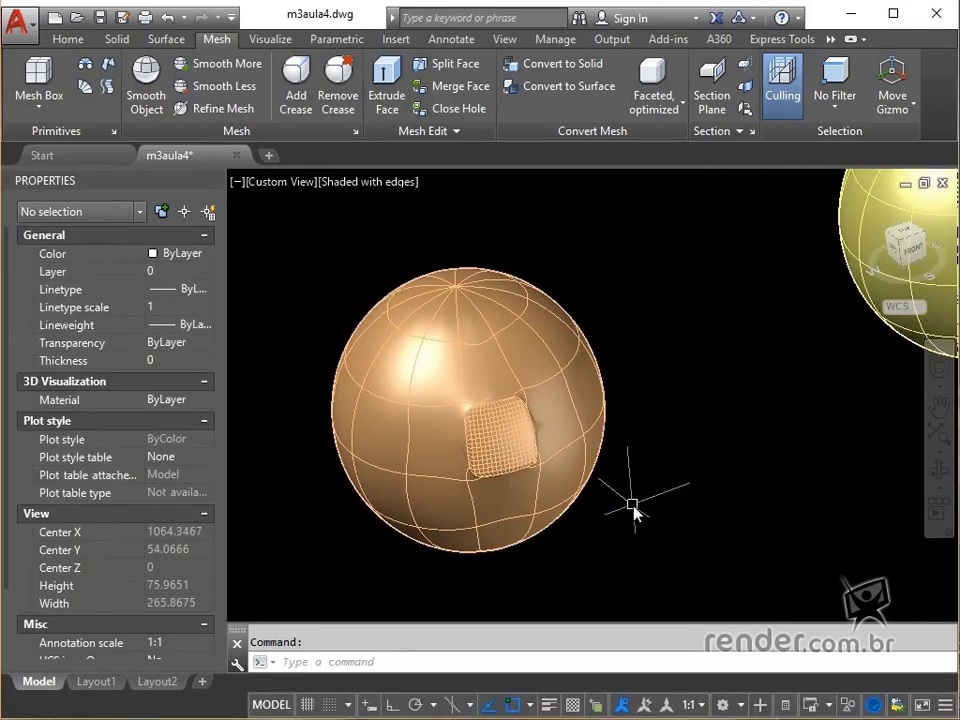
middle_click_drag(724, 441, 578, 540, "shift")
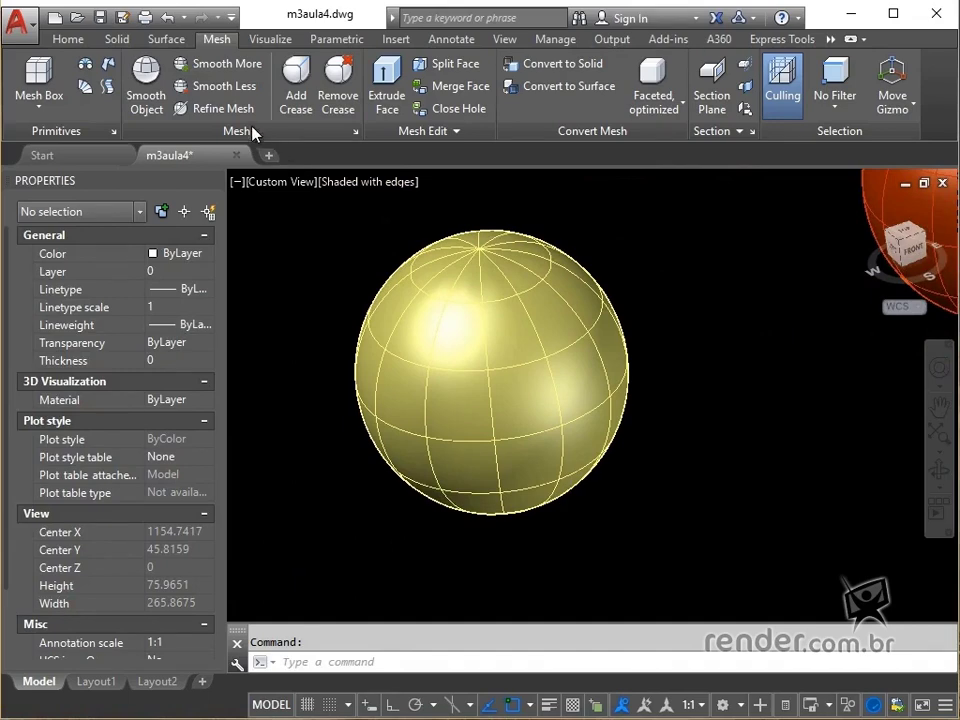
Step: Refine the entire yellow sphere with Refine Mesh using a selection window
left_click(226, 110)
left_click(678, 203)
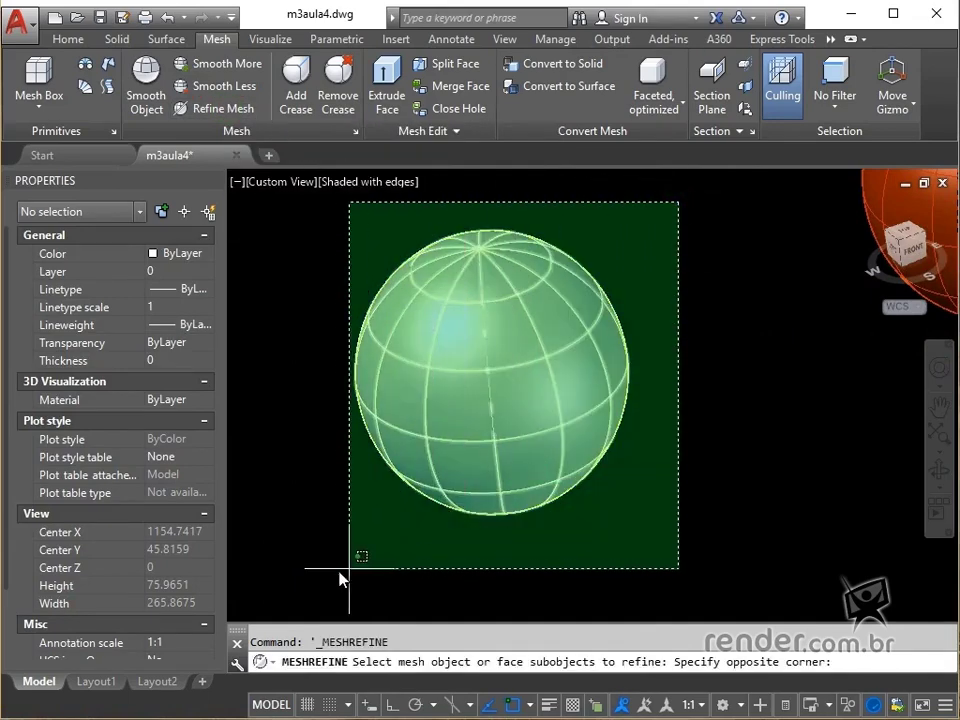
left_click(340, 568)
key("Return")
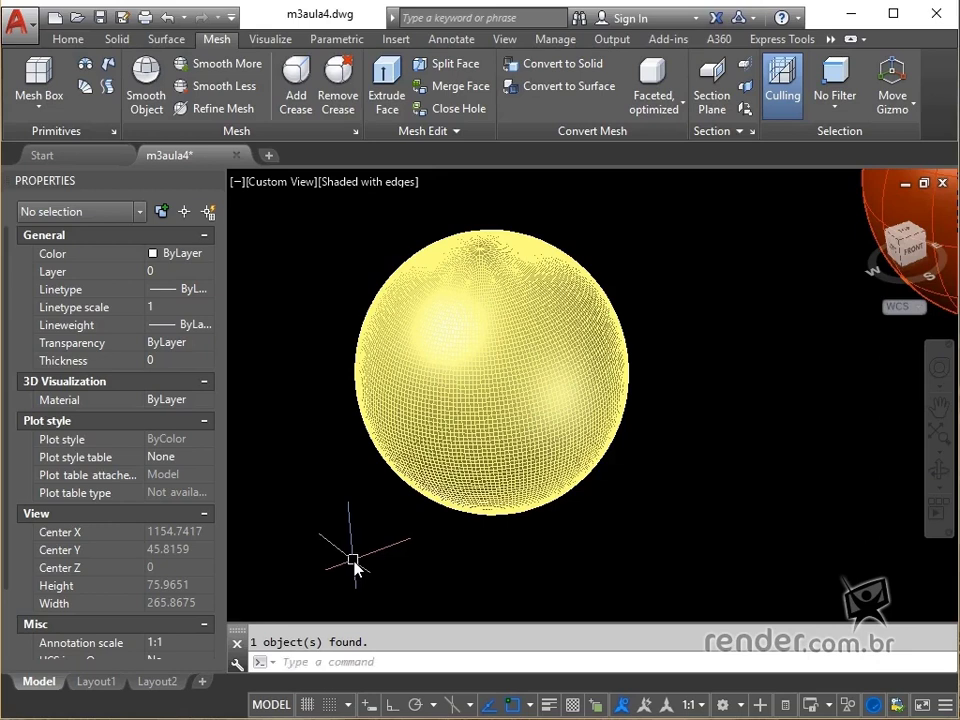
Step: Pan to the orange sphere and refine one front face into a fine patch
middle_click_drag(718, 435, 446, 544)
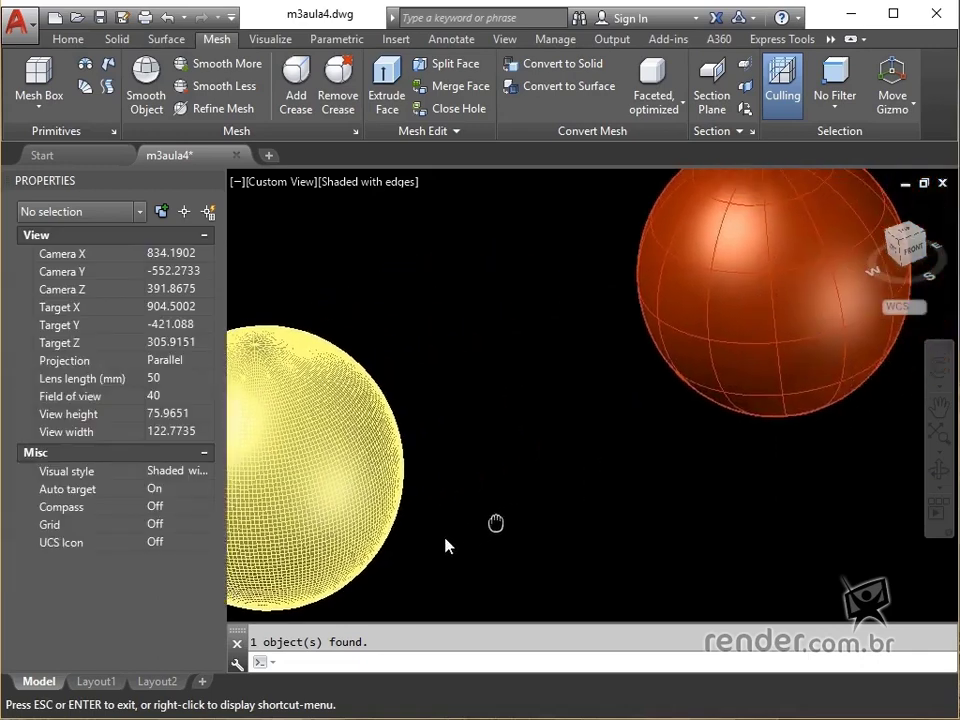
middle_click_drag(750, 493, 569, 537)
left_click_drag(569, 537, 514, 549)
key("Escape")
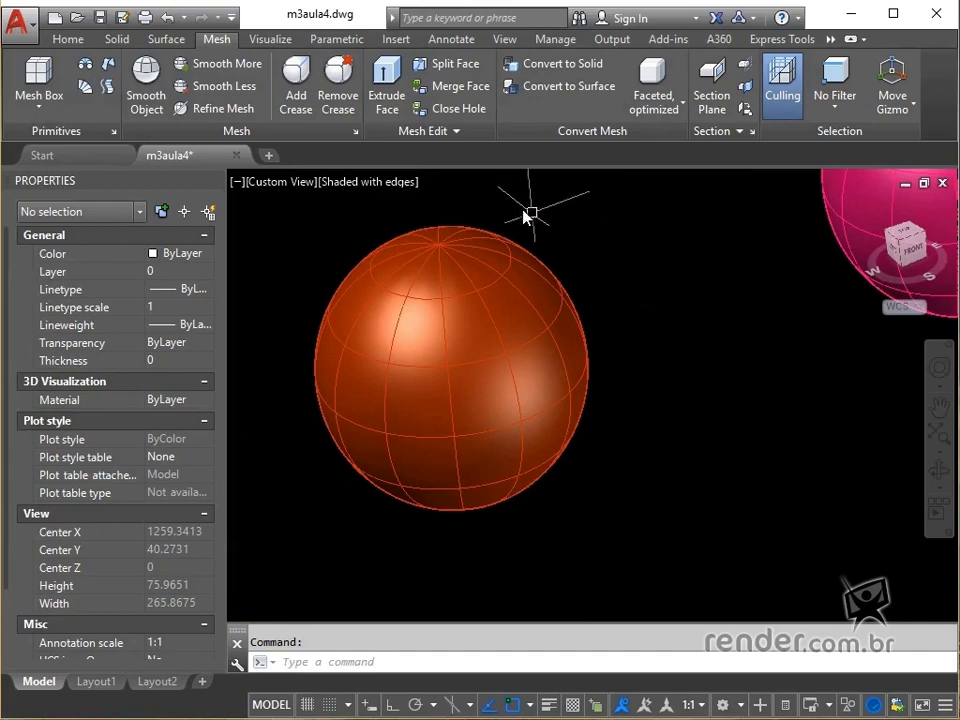
left_click(214, 108)
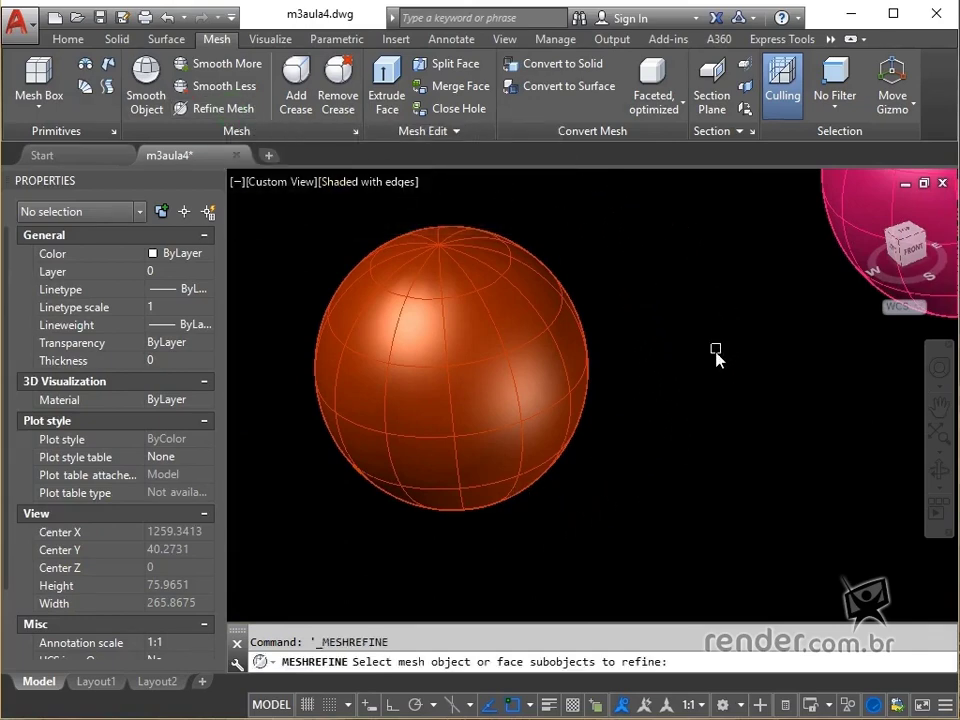
left_click(499, 403)
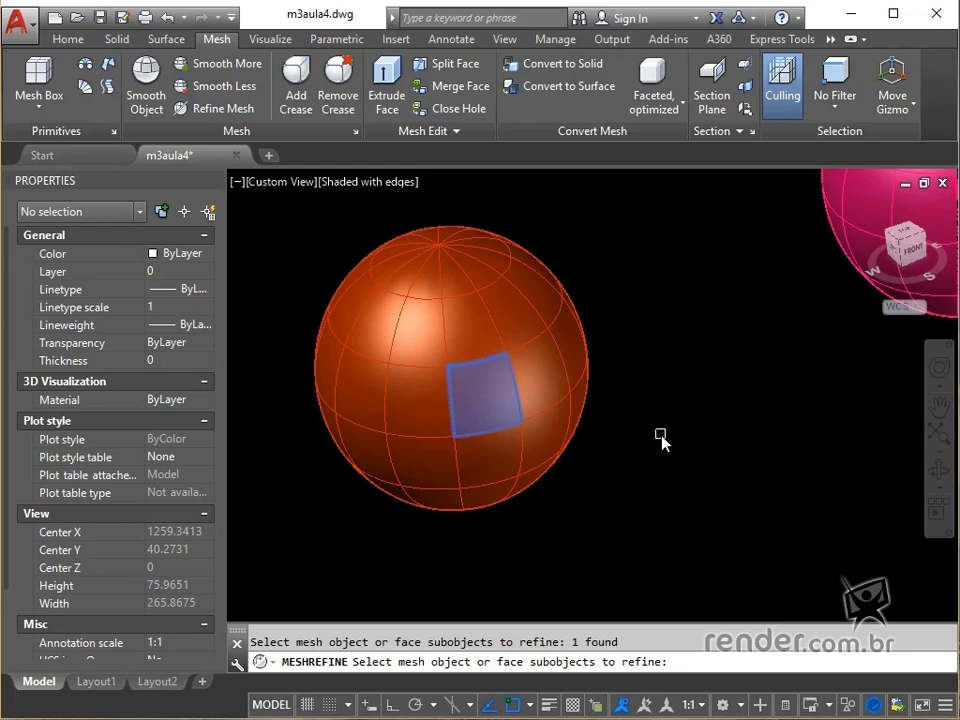
key("Return")
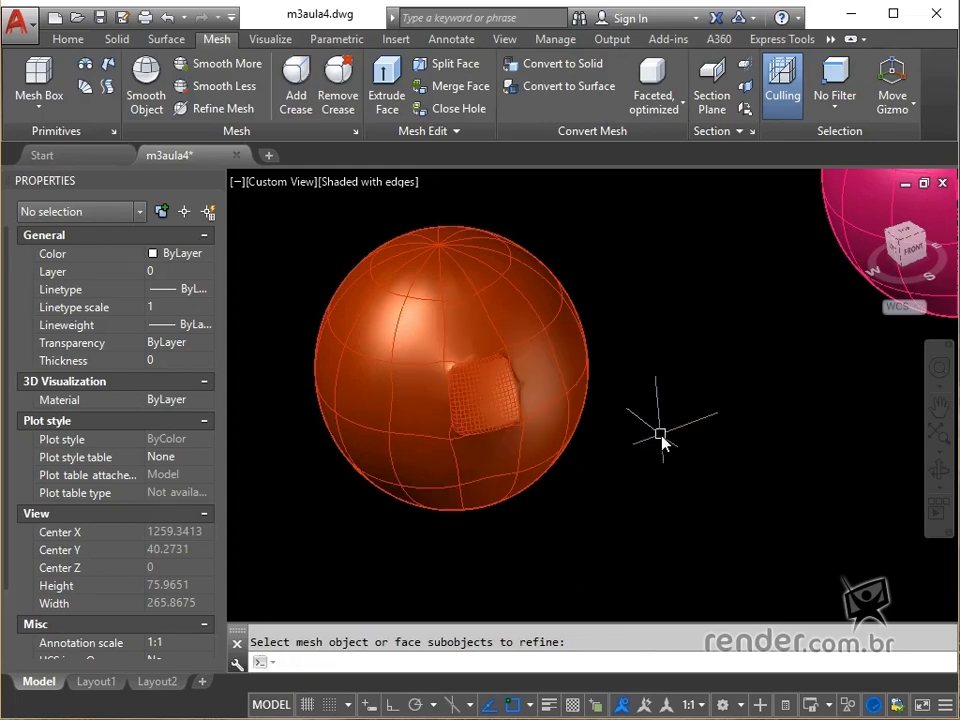
middle_click_drag(660, 441, 688, 424)
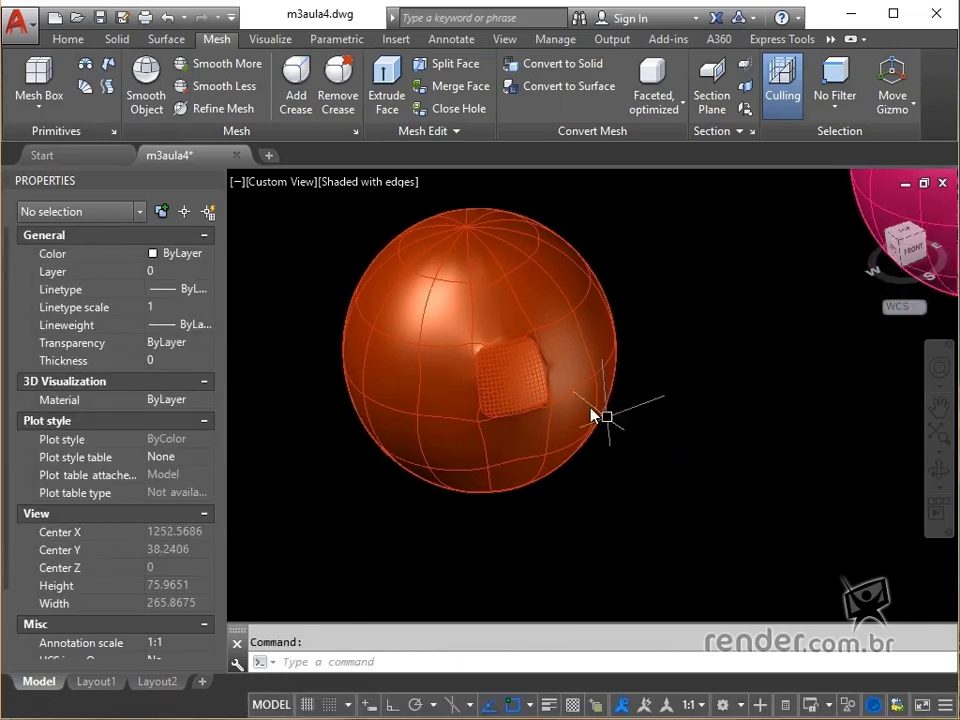
scroll(597, 416, "up", 2)
mouse_move(594, 403)
middle_mouse_down()
mouse_move(664, 454)
mouse_move(714, 527)
middle_mouse_up()
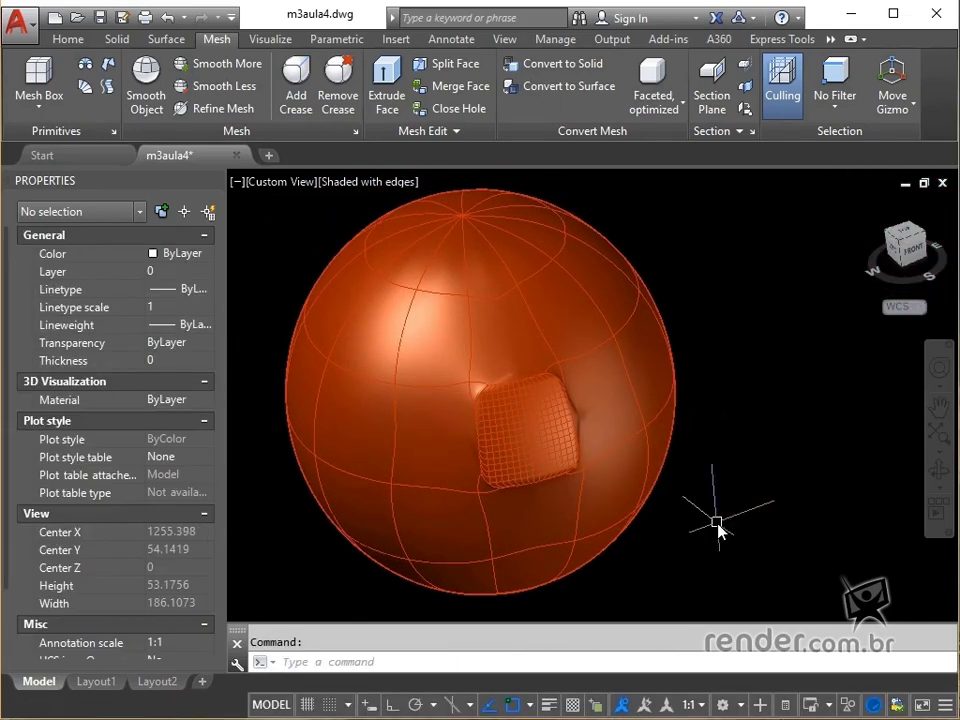